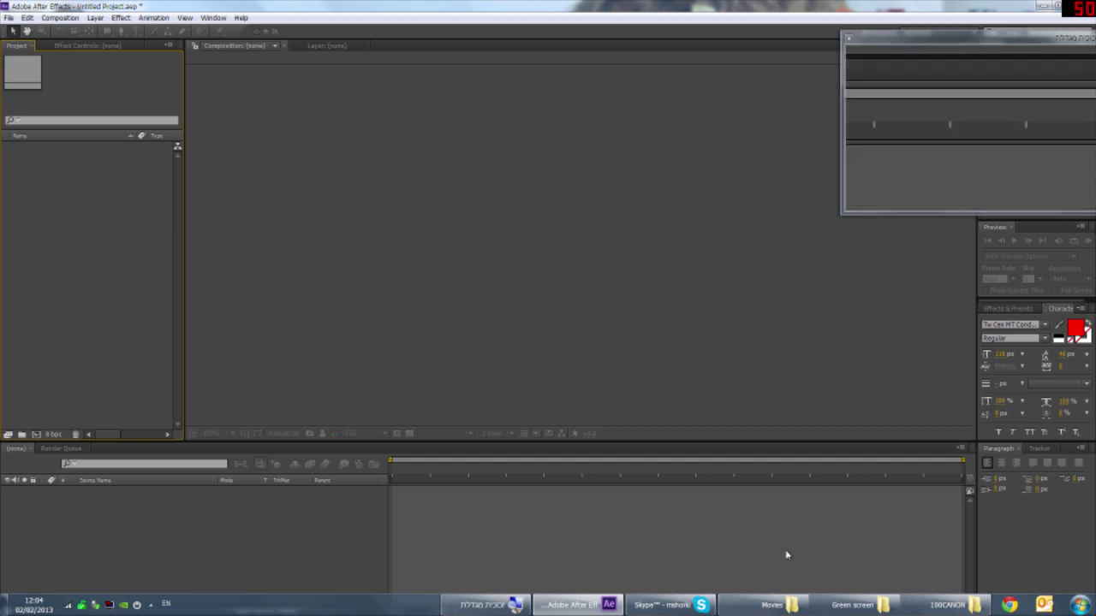
# Import the MVI_1445 clip from the Green screen folder and build an MVI_1445 composition from it
pyautogui.click(755, 609)
pyautogui.click(757, 609)
pyautogui.click(856, 609)
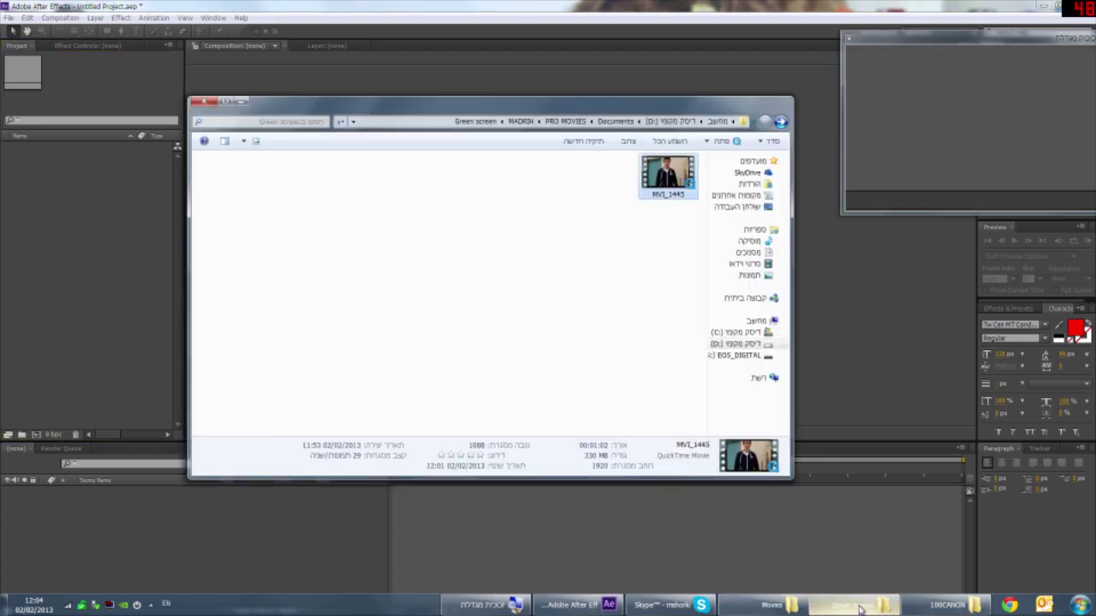
pyautogui.moveTo(757, 111); pyautogui.dragTo(877, 113)
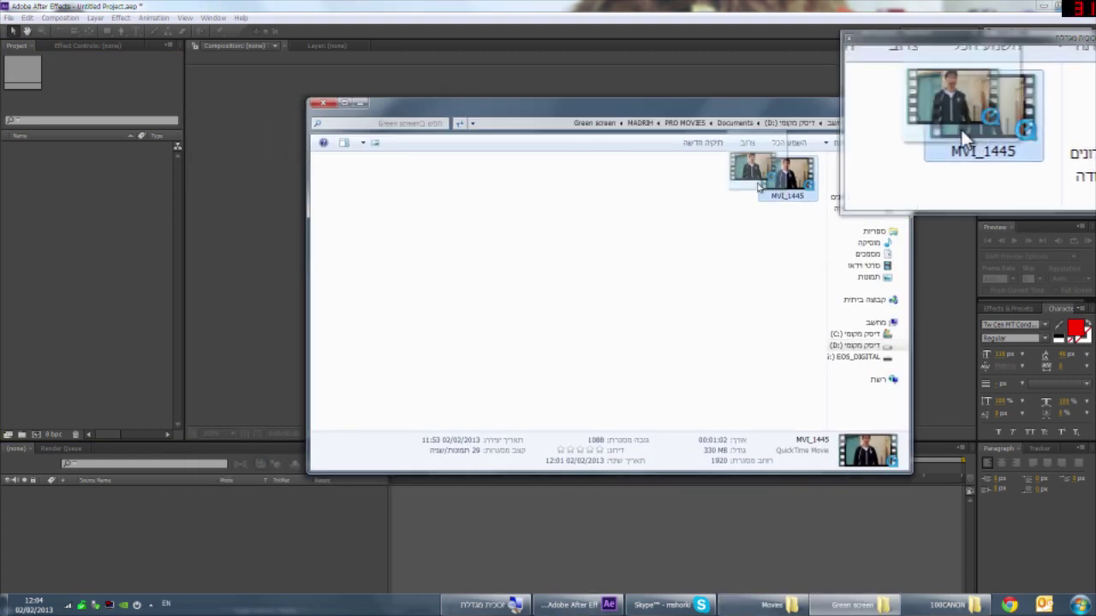
pyautogui.moveTo(777, 189); pyautogui.dragTo(140, 196)
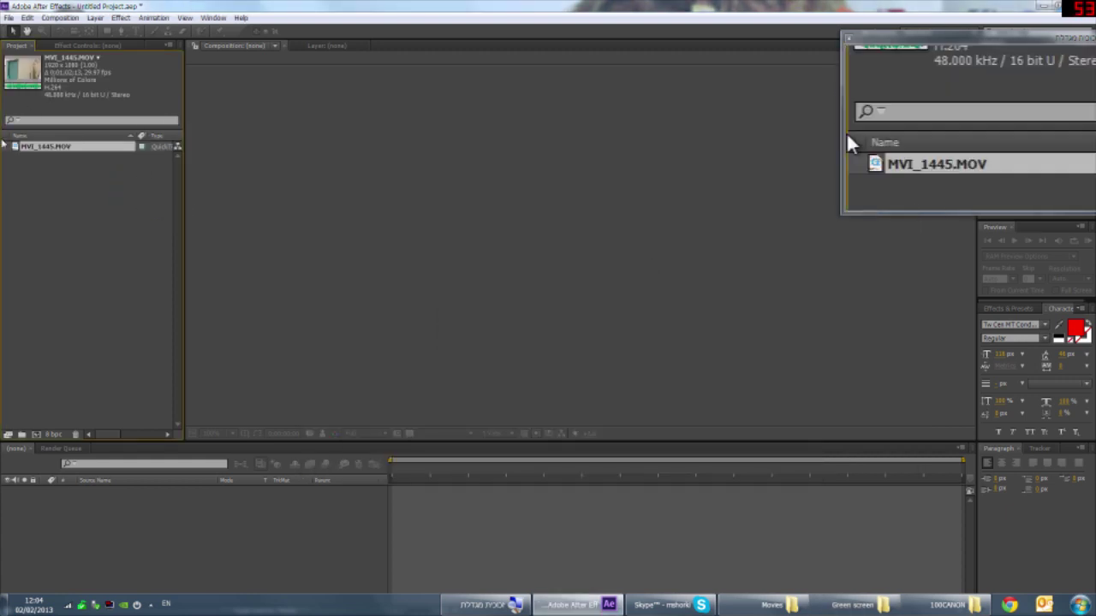
pyautogui.moveTo(39, 146); pyautogui.dragTo(84, 516)
pyautogui.moveTo(392, 468); pyautogui.dragTo(940, 469)
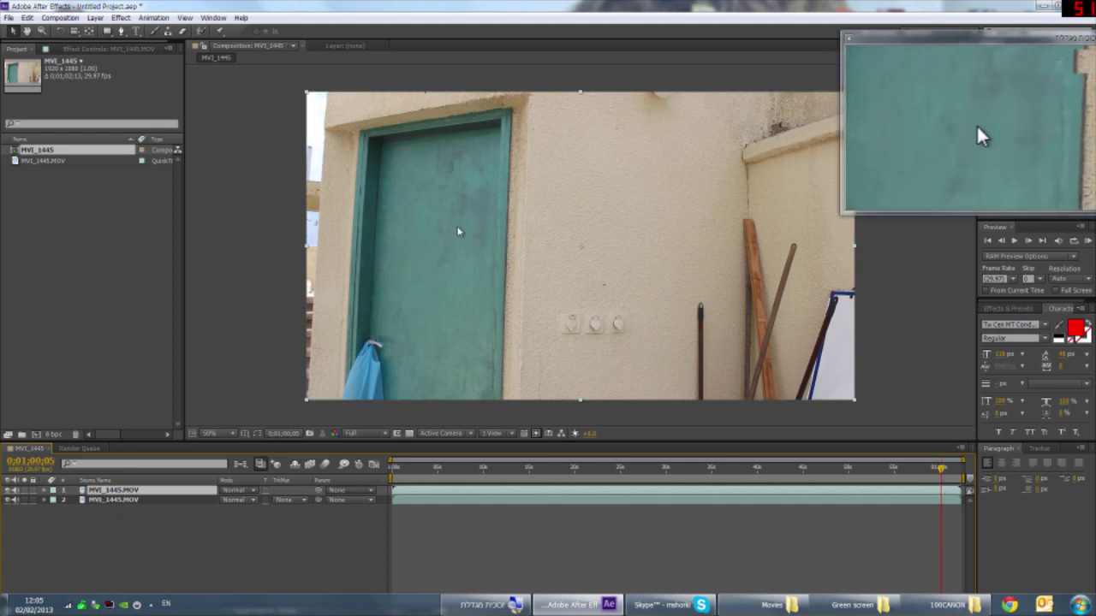
# Freeze one MVI_1445.MOV layer on the current empty-wall frame
pyautogui.rightClick(910, 494)
pyautogui.moveTo(938, 224)
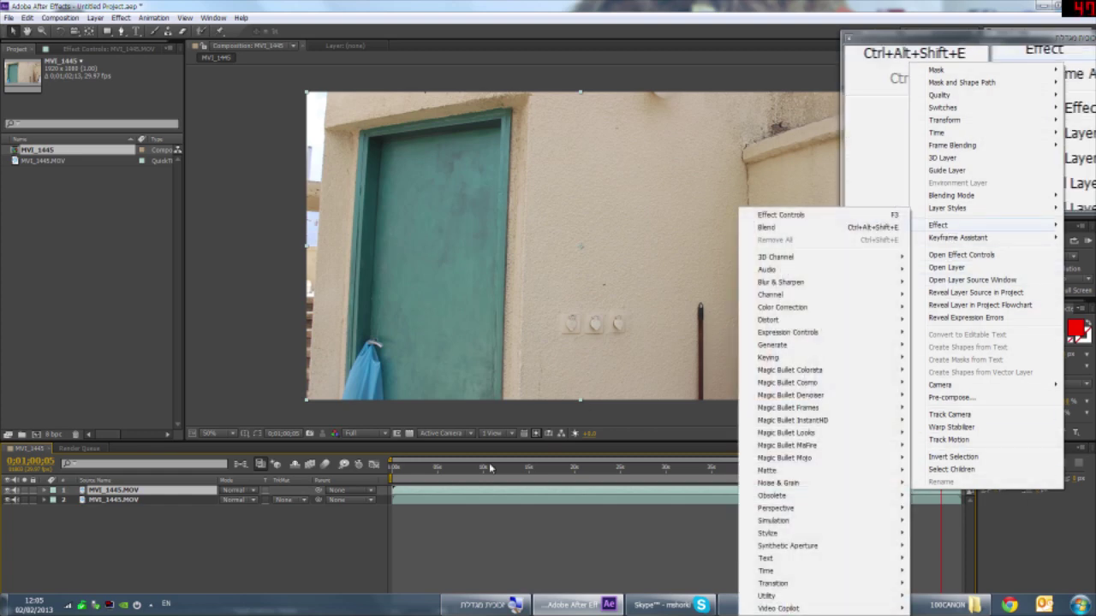
pyautogui.press('Escape')
pyautogui.rightClick(433, 60)
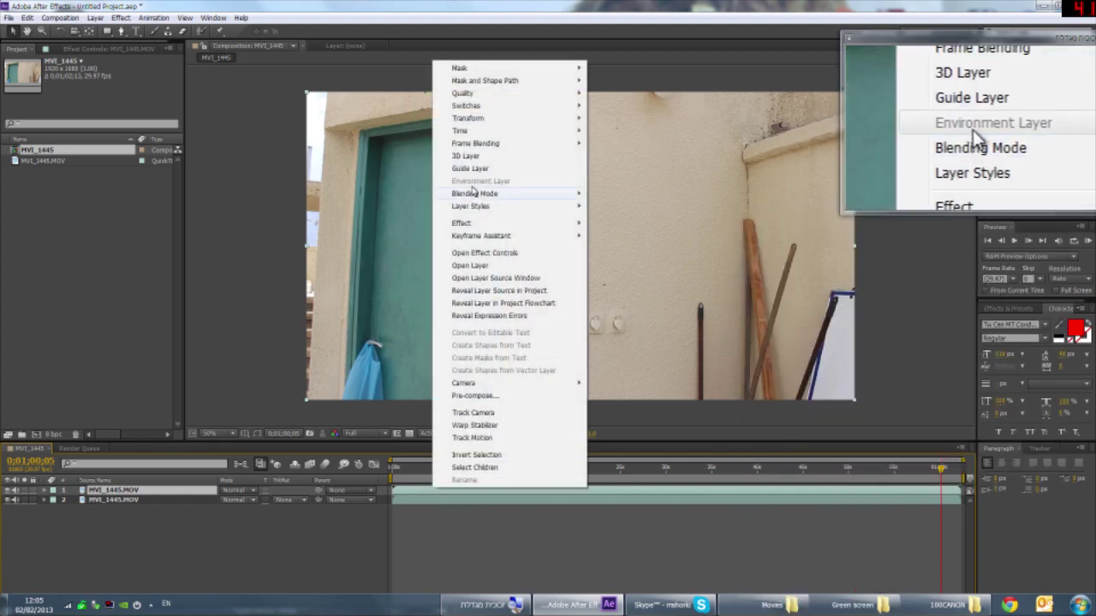
pyautogui.moveTo(484, 134)
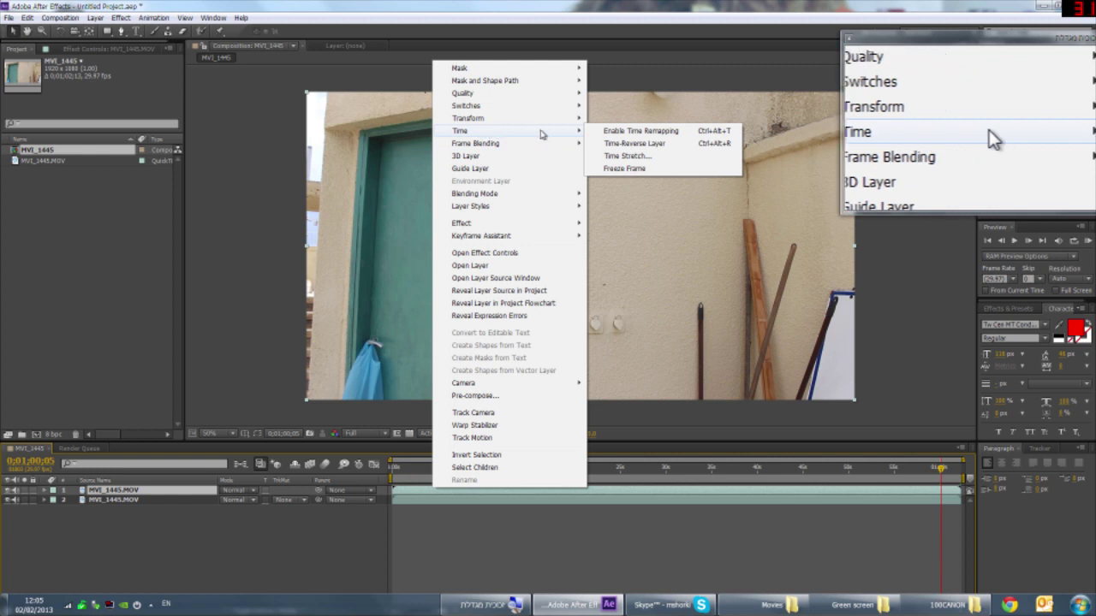
pyautogui.click(657, 177)
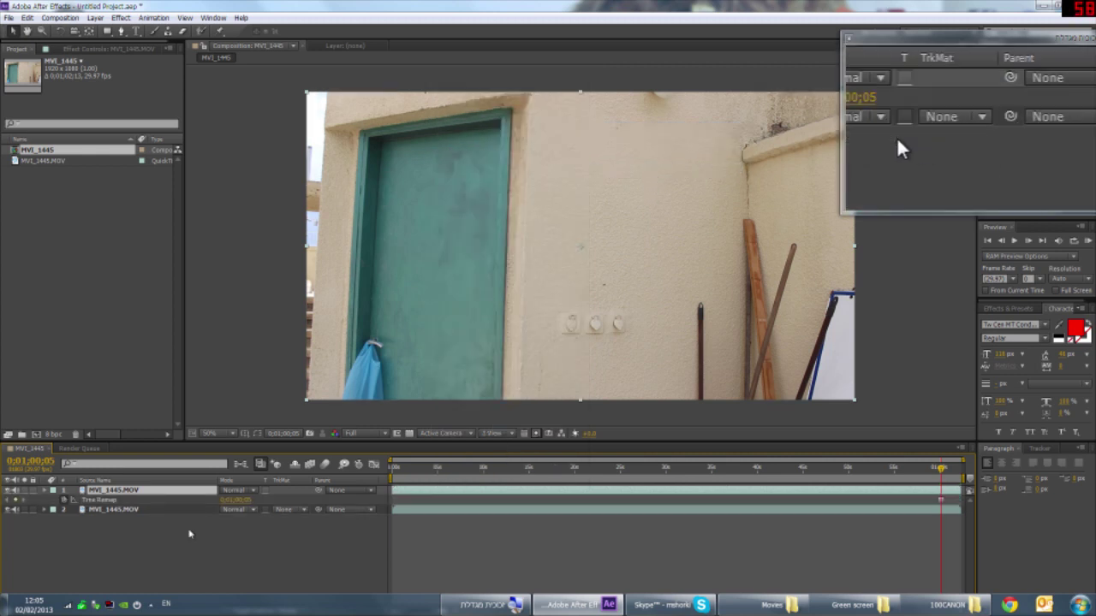
# Move the moving clip layer above the frozen one and hide it for comparison
pyautogui.moveTo(940, 470)
pyautogui.mouseDown()
pyautogui.moveTo(430, 499)
pyautogui.moveTo(472, 509)
pyautogui.moveTo(673, 497)
pyautogui.mouseUp()
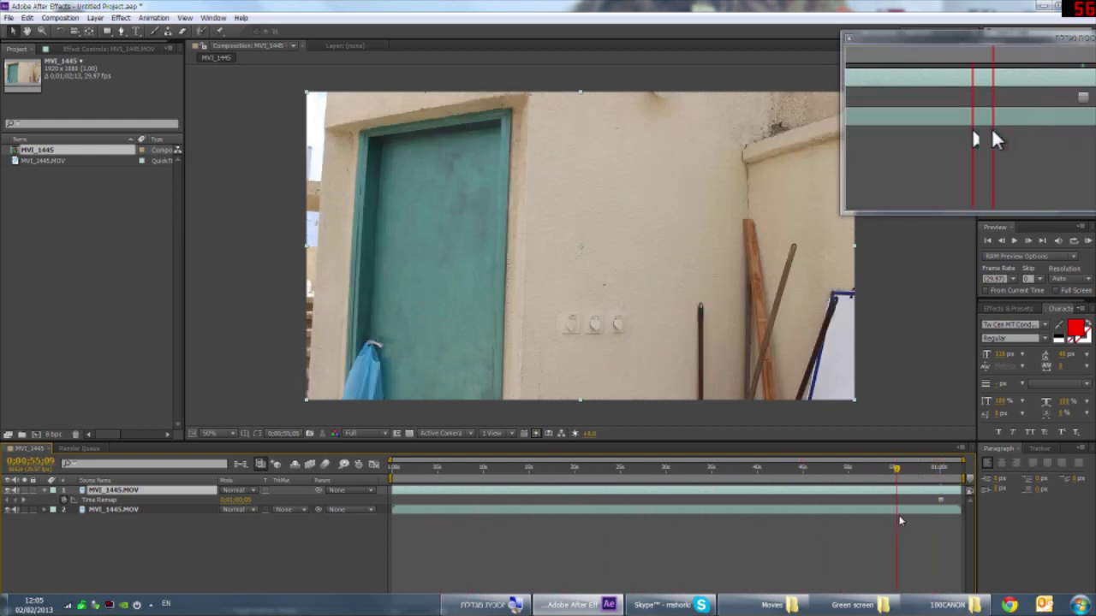
pyautogui.click(111, 510)
pyautogui.moveTo(111, 487); pyautogui.dragTo(112, 485)
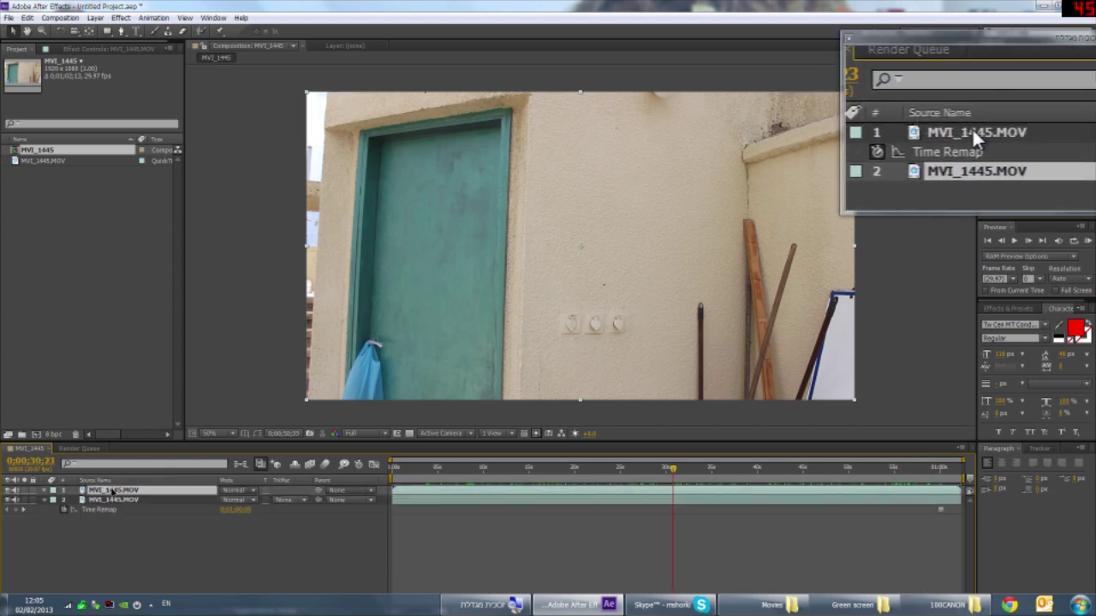
pyautogui.click(683, 469)
pyautogui.moveTo(752, 481); pyautogui.dragTo(832, 483)
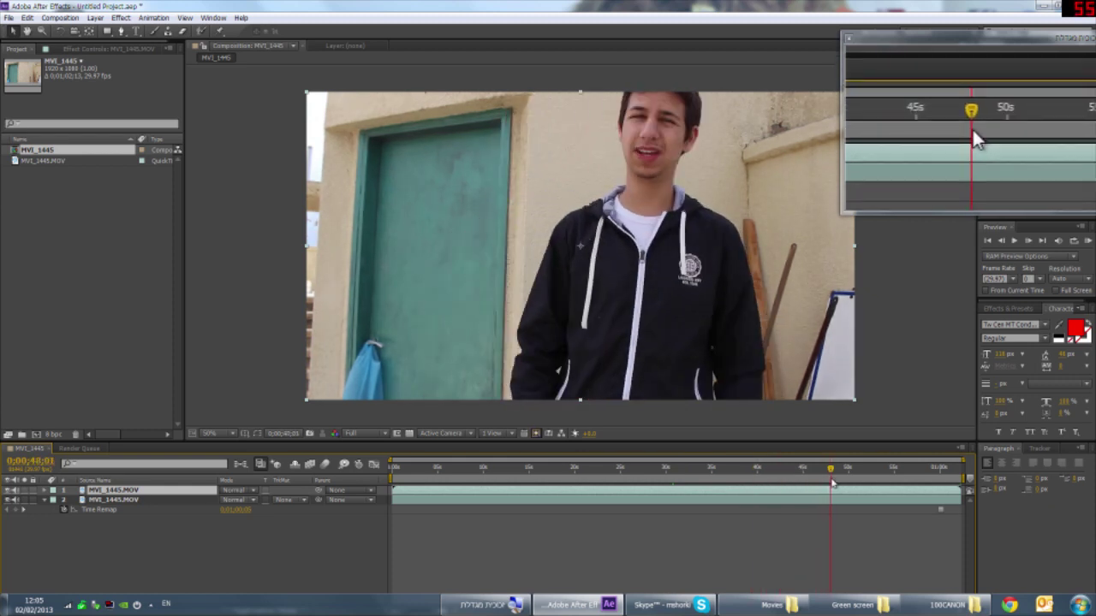
pyautogui.click(8, 490)
# Toggle the top clip's visibility to compare the moving footage with the frozen frame
pyautogui.click(8, 490)
pyautogui.click(8, 490)
pyautogui.click(9, 490)
pyautogui.click(8, 491)
pyautogui.click(9, 491)
pyautogui.click(66, 545)
pyautogui.click(52, 499)
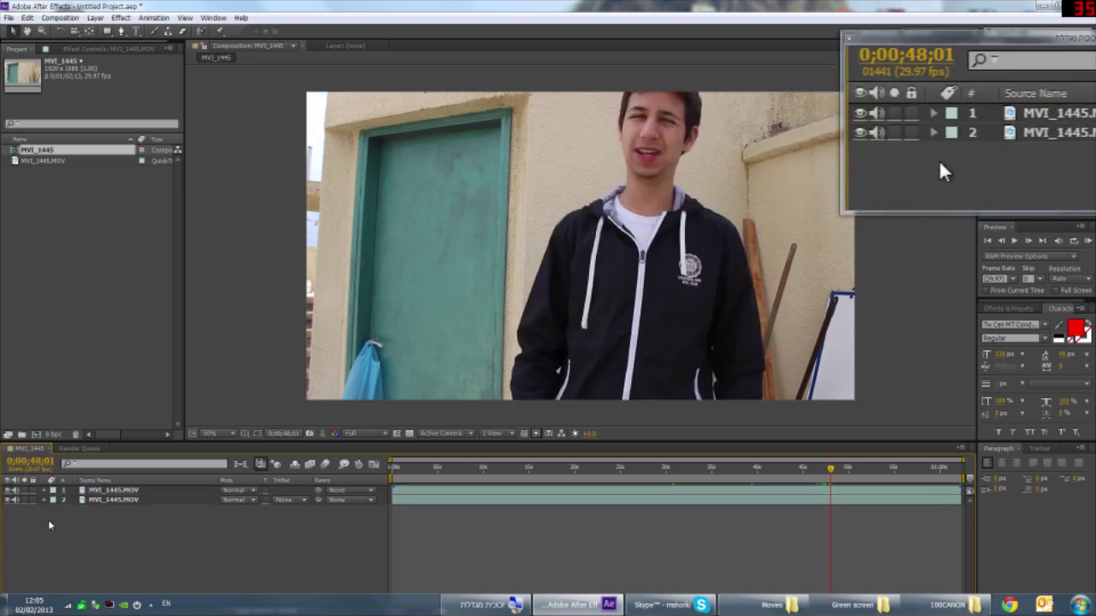
# Set the top moving-clip layer's blending mode to Difference, leaving the person against black
pyautogui.click(181, 491)
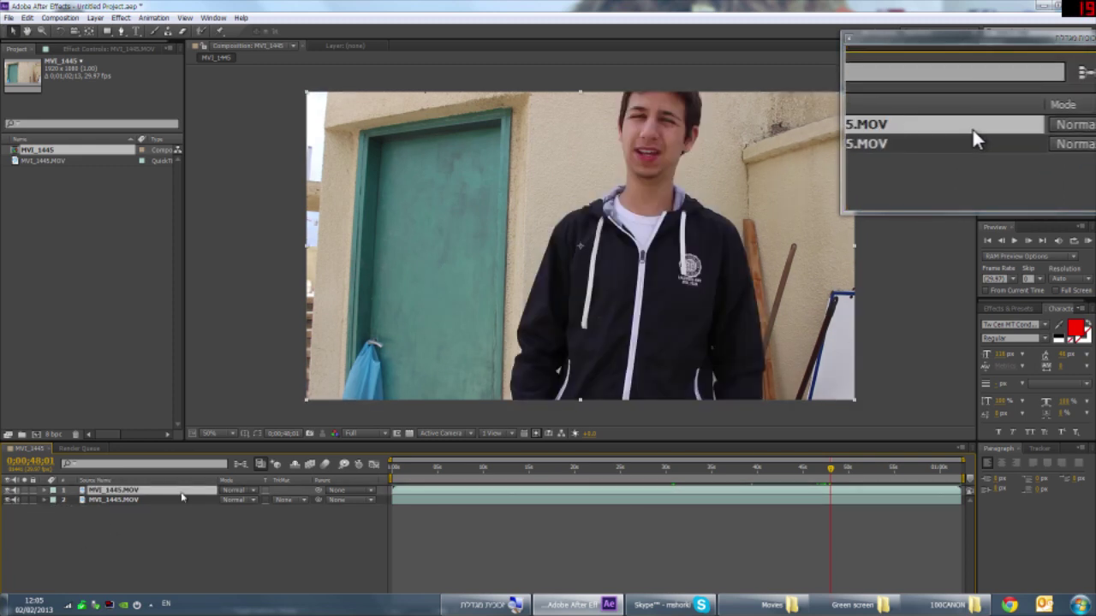
pyautogui.click(226, 491)
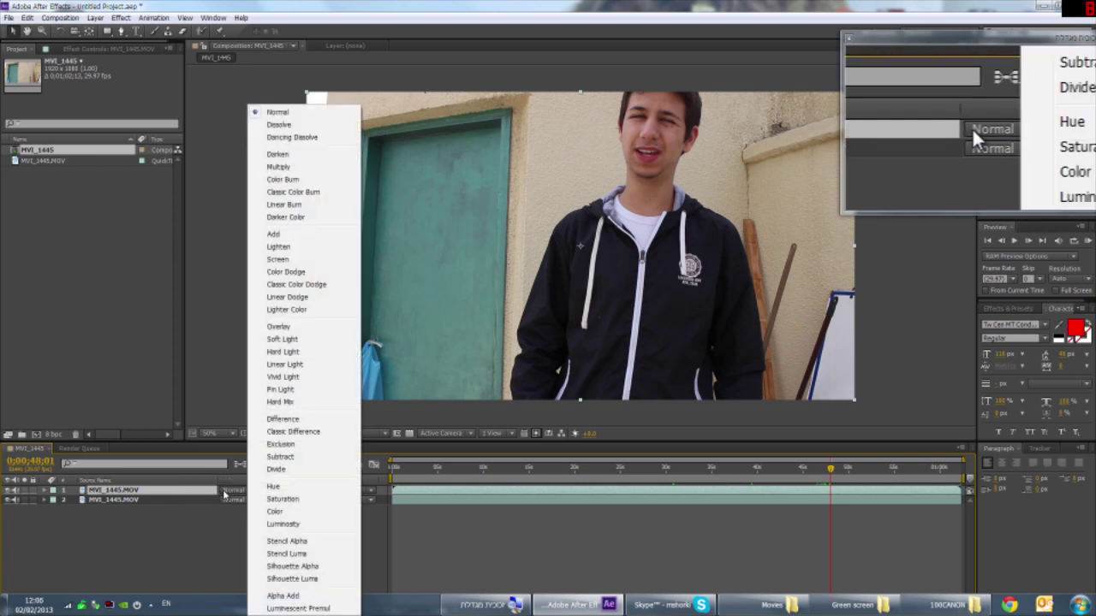
pyautogui.click(230, 493)
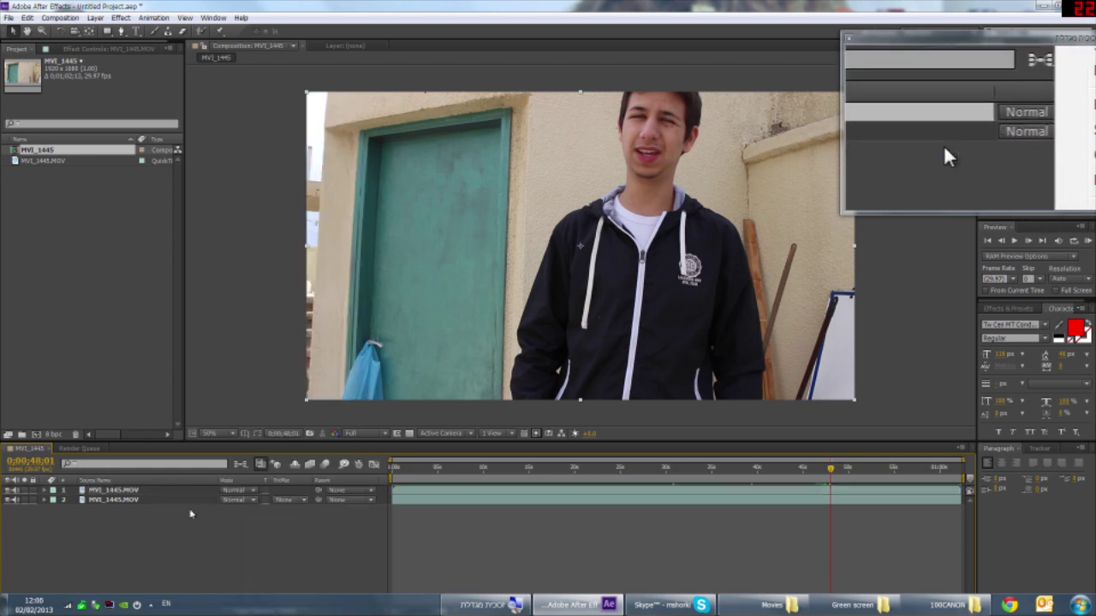
pyautogui.click(236, 492)
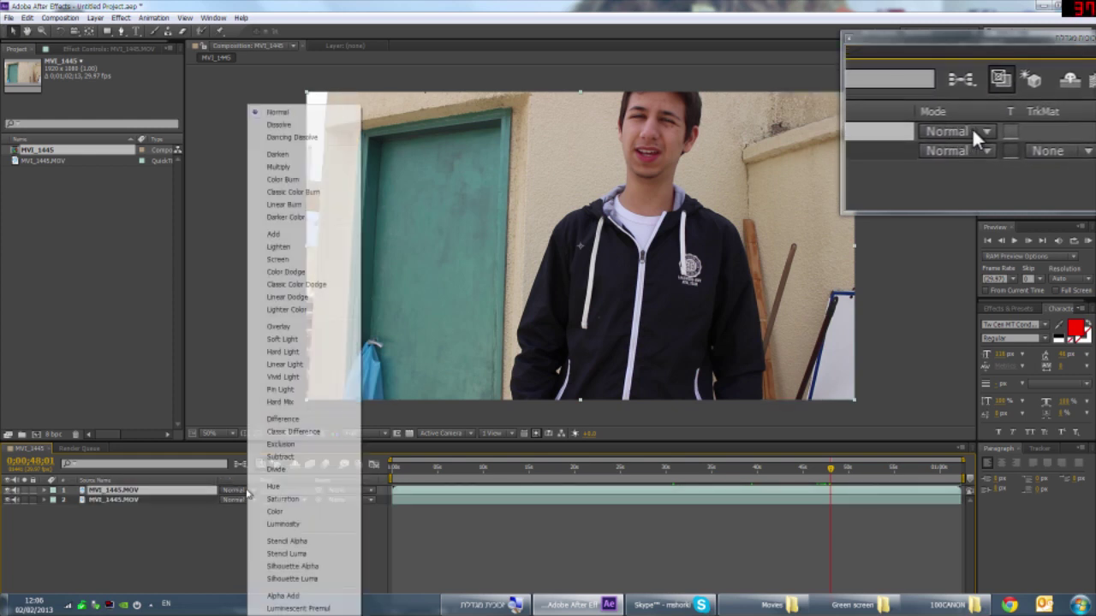
pyautogui.click(244, 494)
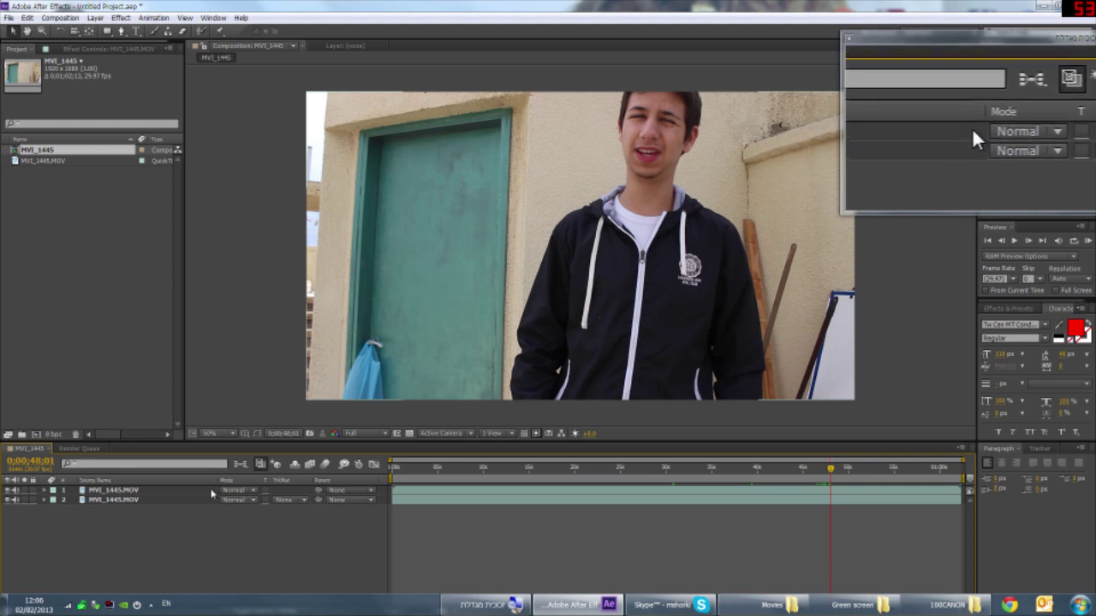
pyautogui.press('F4')
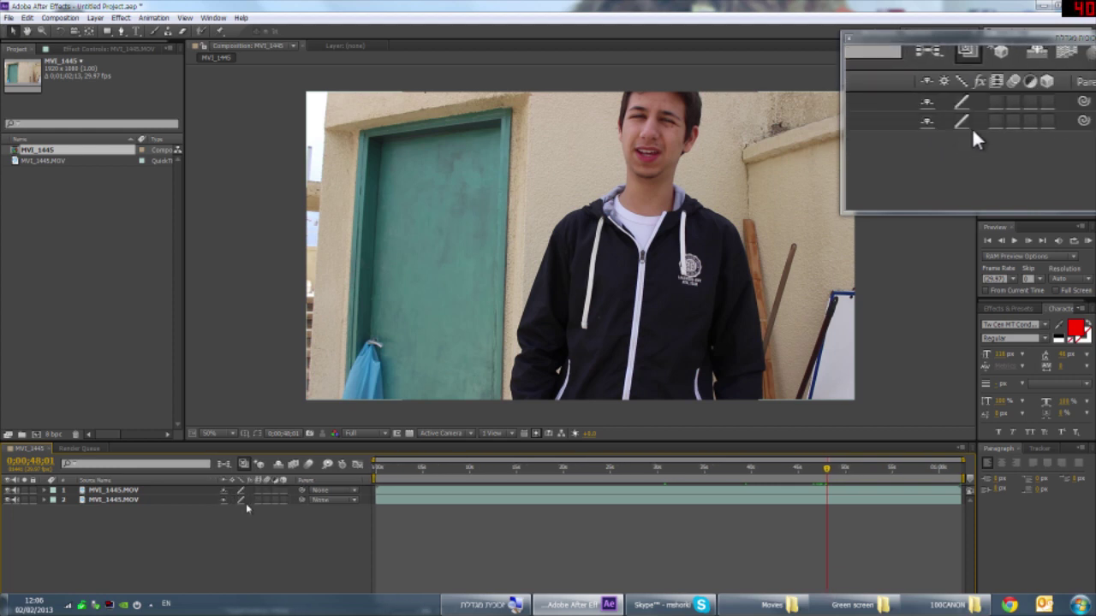
pyautogui.press('F4')
pyautogui.press('F4')
pyautogui.click(238, 499)
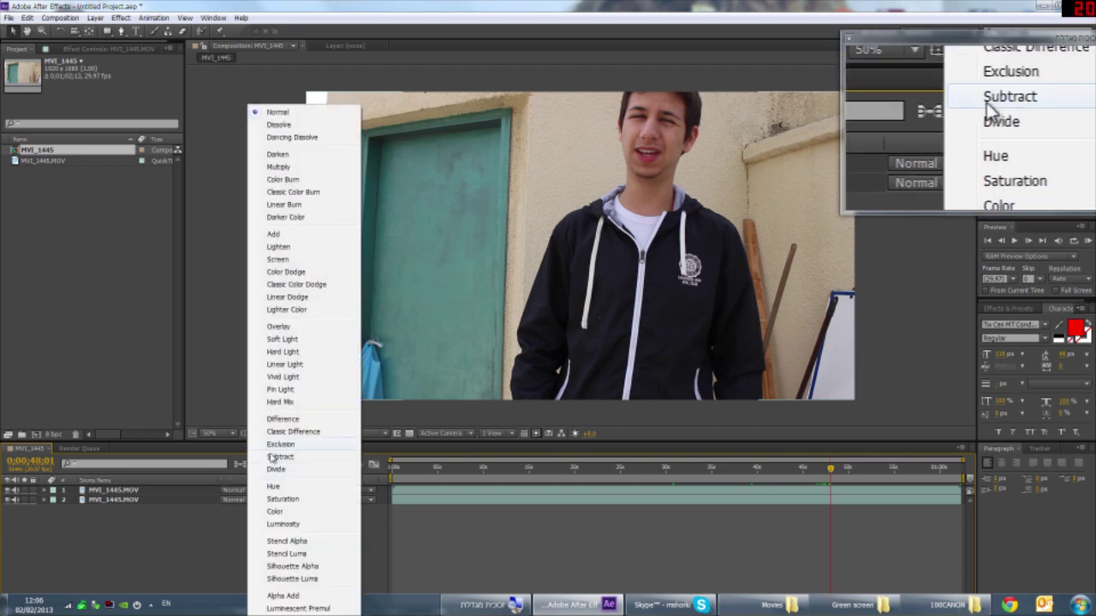
pyautogui.click(282, 420)
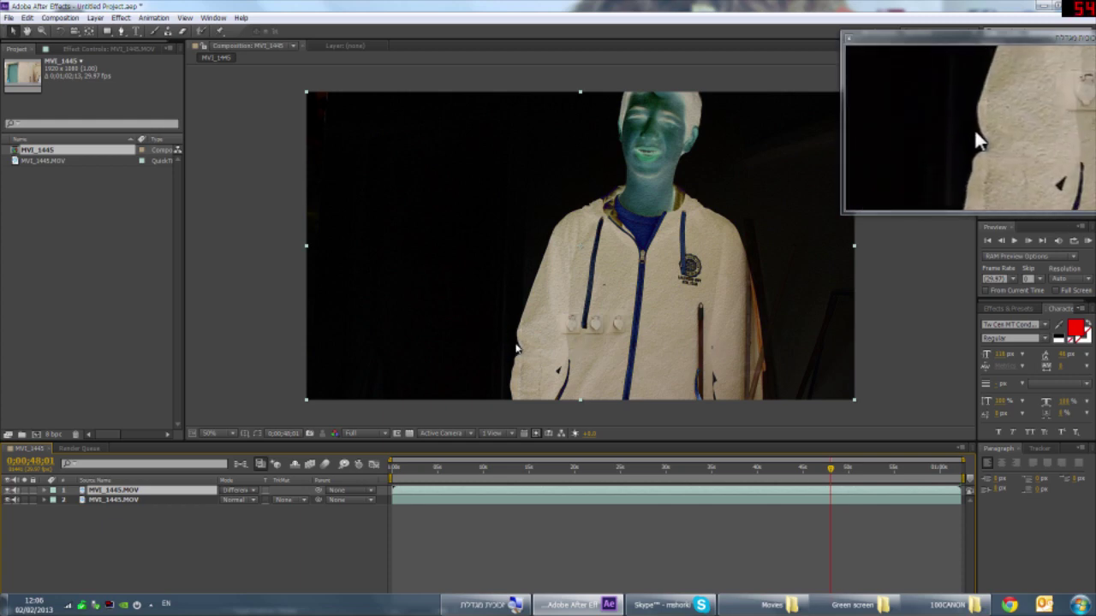
pyautogui.moveTo(830, 469)
pyautogui.mouseDown()
pyautogui.moveTo(793, 481)
pyautogui.moveTo(801, 470)
pyautogui.moveTo(884, 467)
pyautogui.mouseUp()
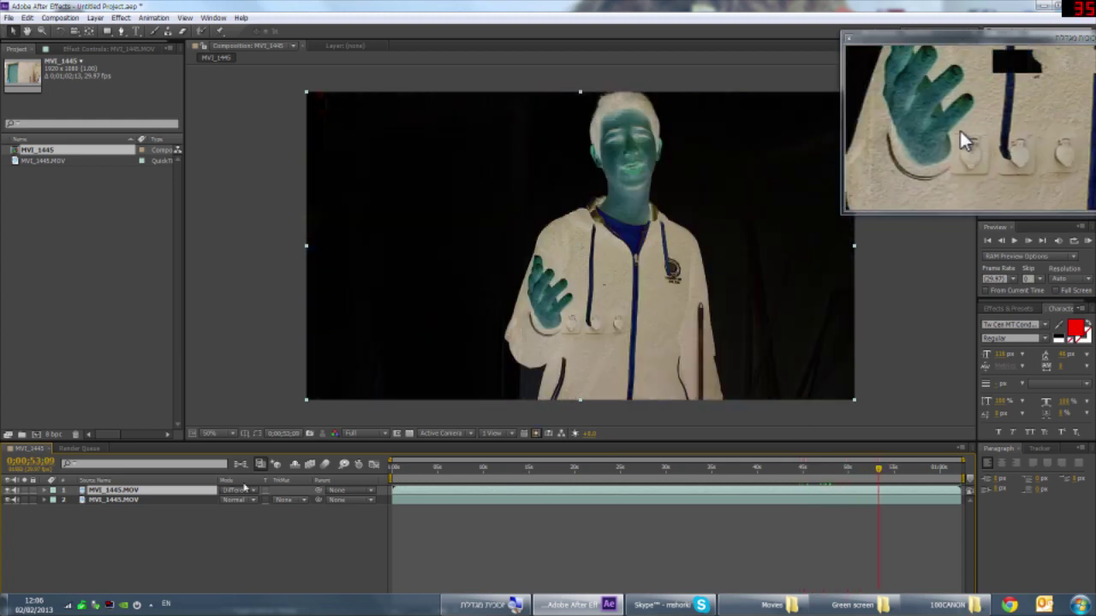
pyautogui.keyDown('shift'); pyautogui.click(119, 499); pyautogui.keyUp('shift')
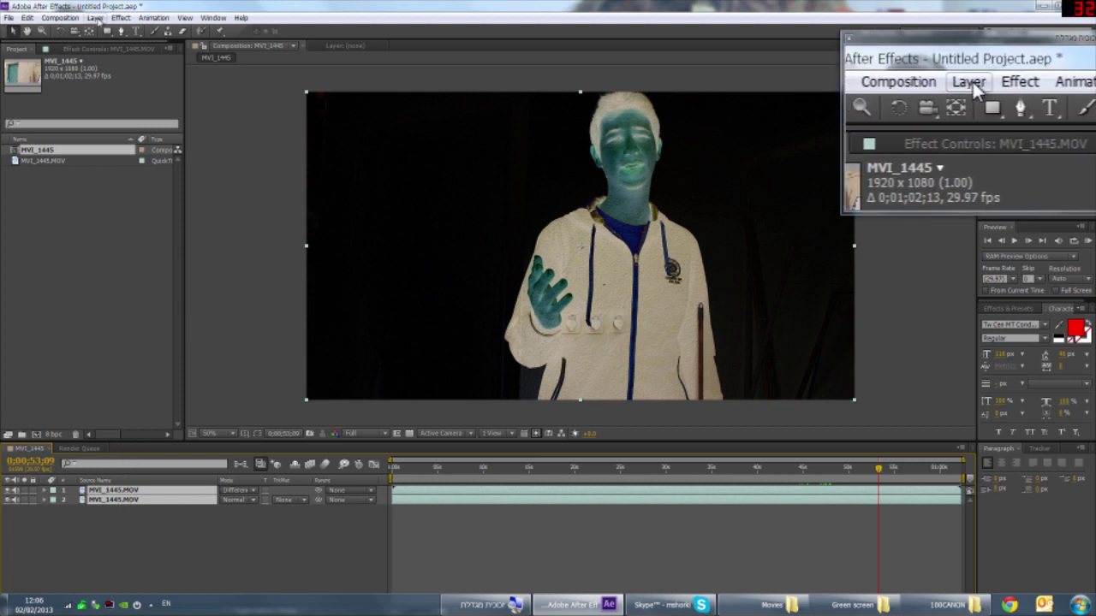
# Pre-compose both MVI_1445.MOV layers into Pre-comp 1
pyautogui.click(95, 17)
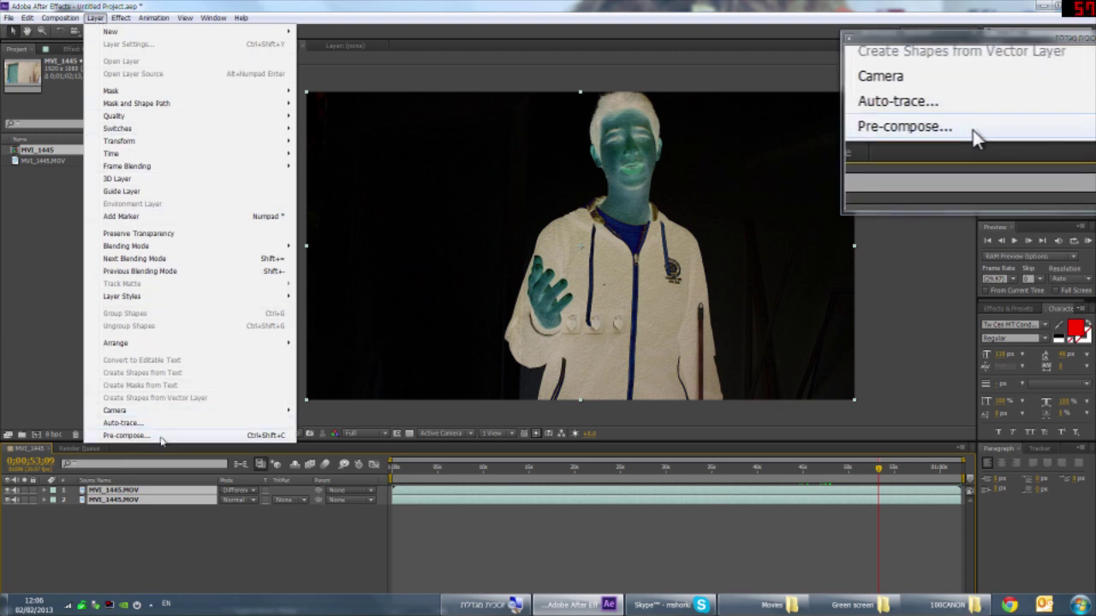
pyautogui.click(156, 436)
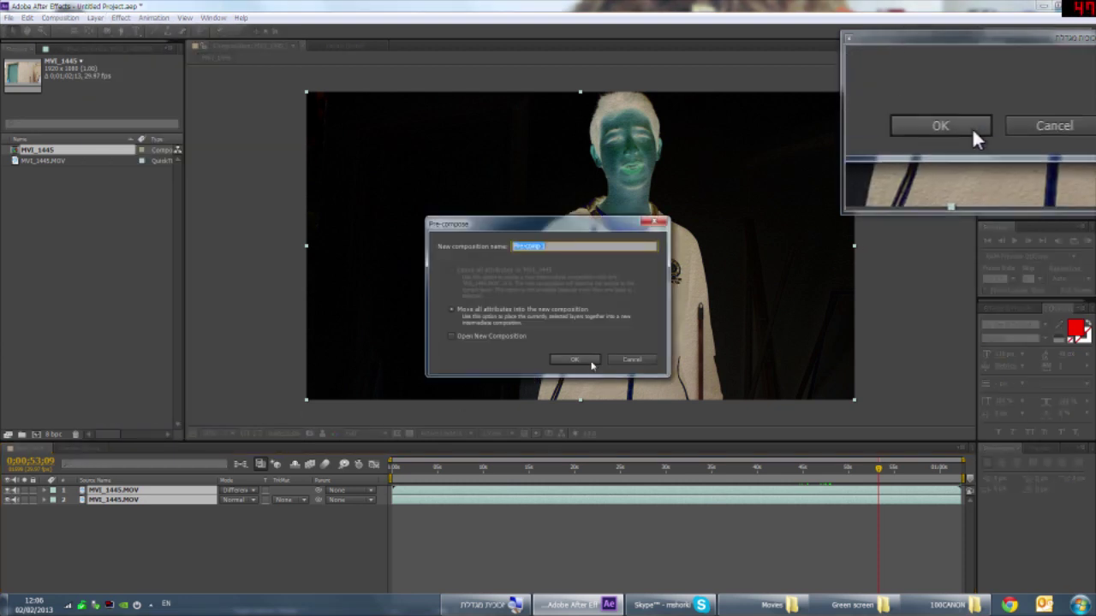
pyautogui.click(587, 360)
pyautogui.click(265, 561)
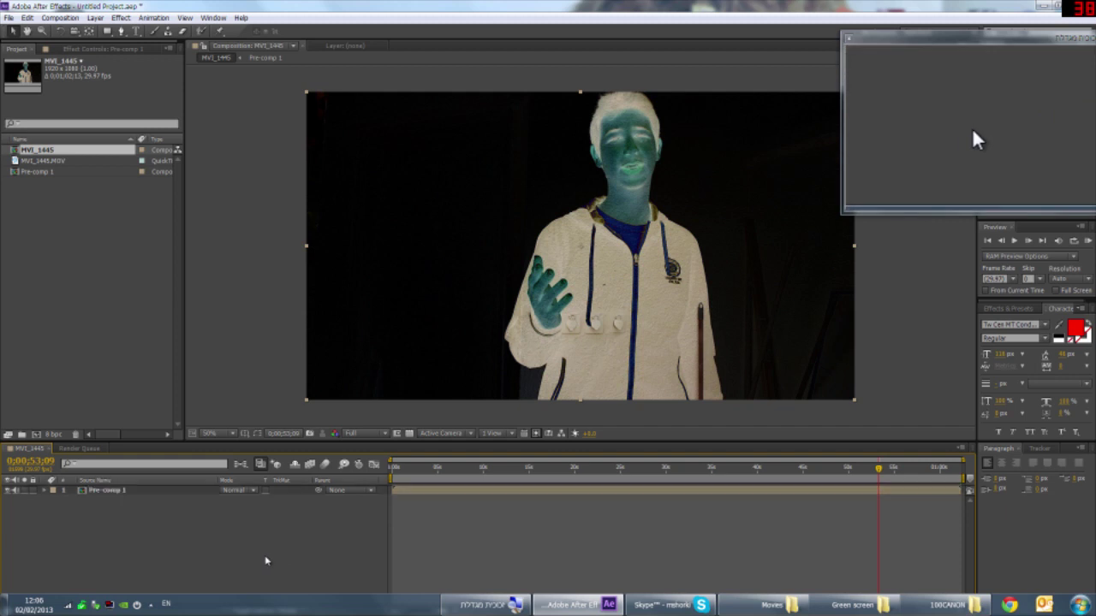
# Open Pre-comp 1 to inspect its layers, then return to the MVI_1445 composition
pyautogui.click(132, 491)
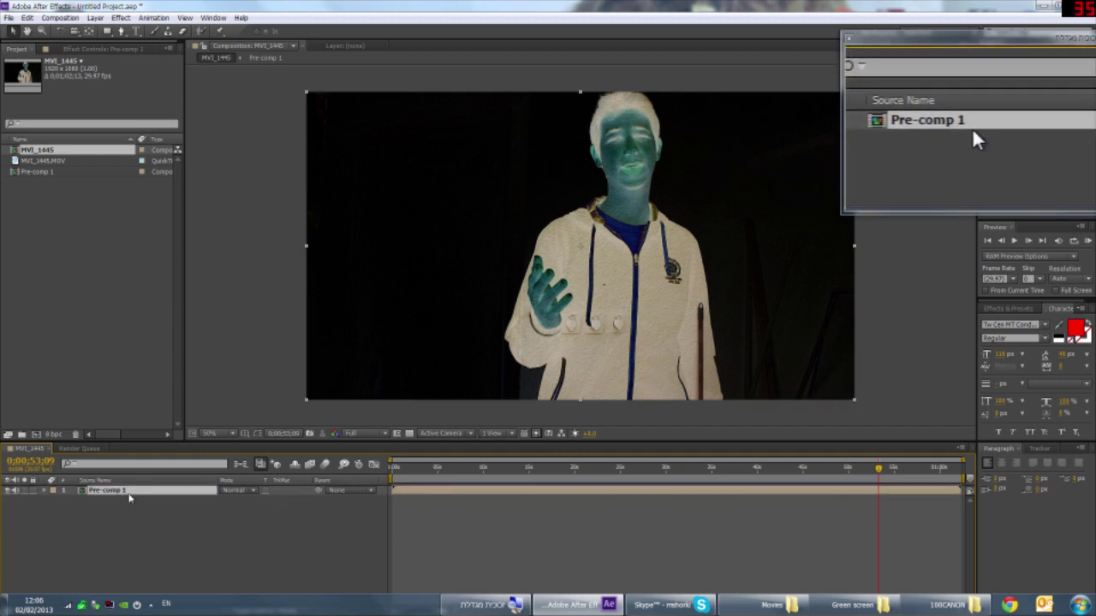
pyautogui.doubleClick(125, 494)
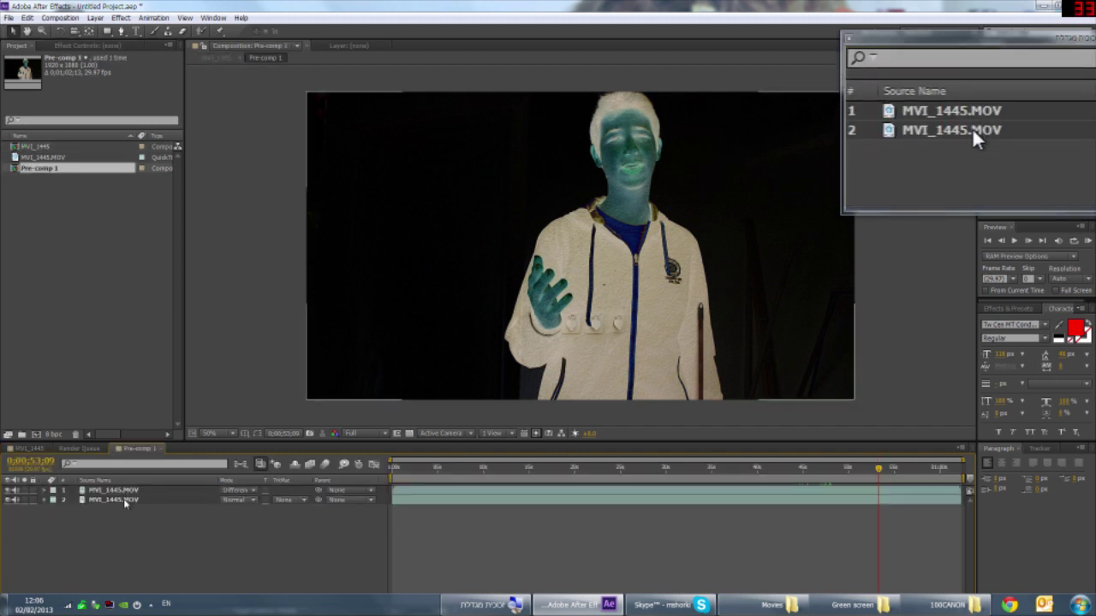
pyautogui.click(83, 448)
pyautogui.click(30, 449)
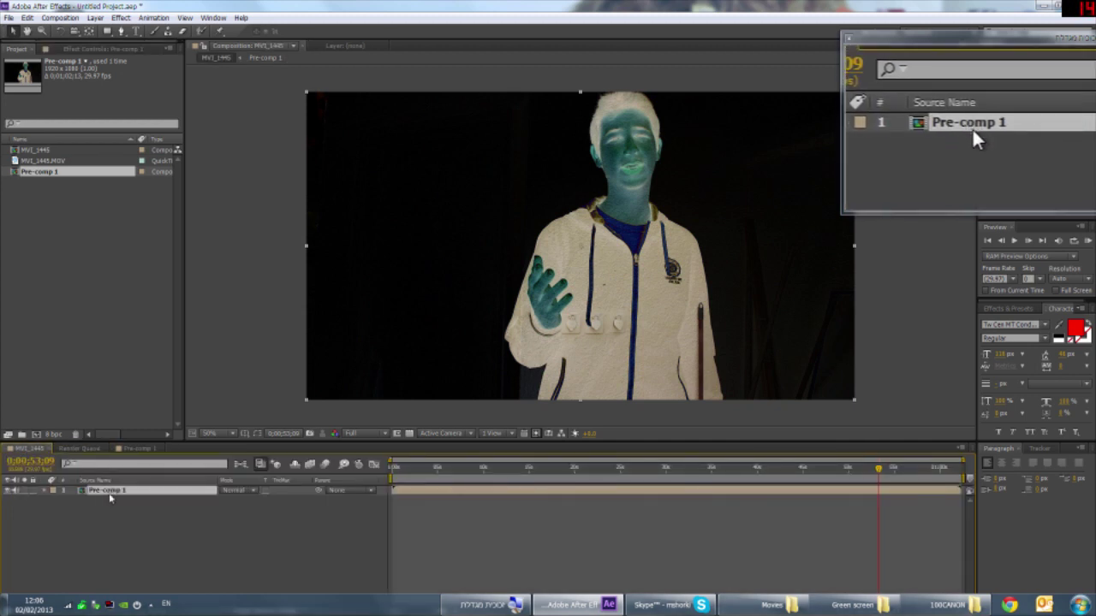
pyautogui.click(1015, 310)
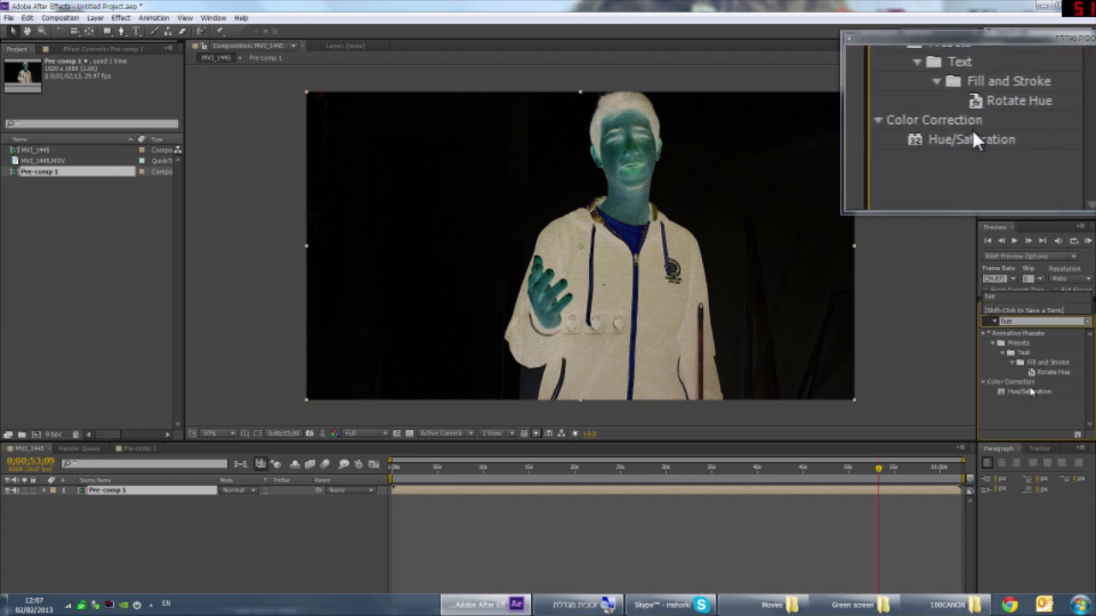
# Apply Hue/Saturation to Pre-comp 1 with Master Saturation -100, then search for 'level'
pyautogui.click(1003, 389)
pyautogui.moveTo(850, 391); pyautogui.dragTo(535, 295)
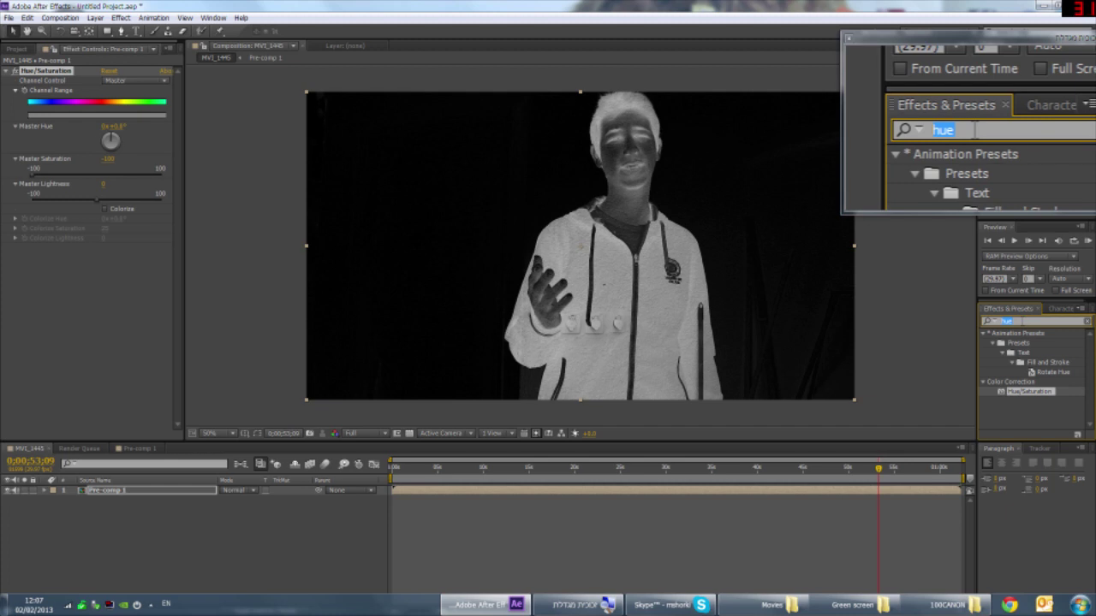
pyautogui.write('level')
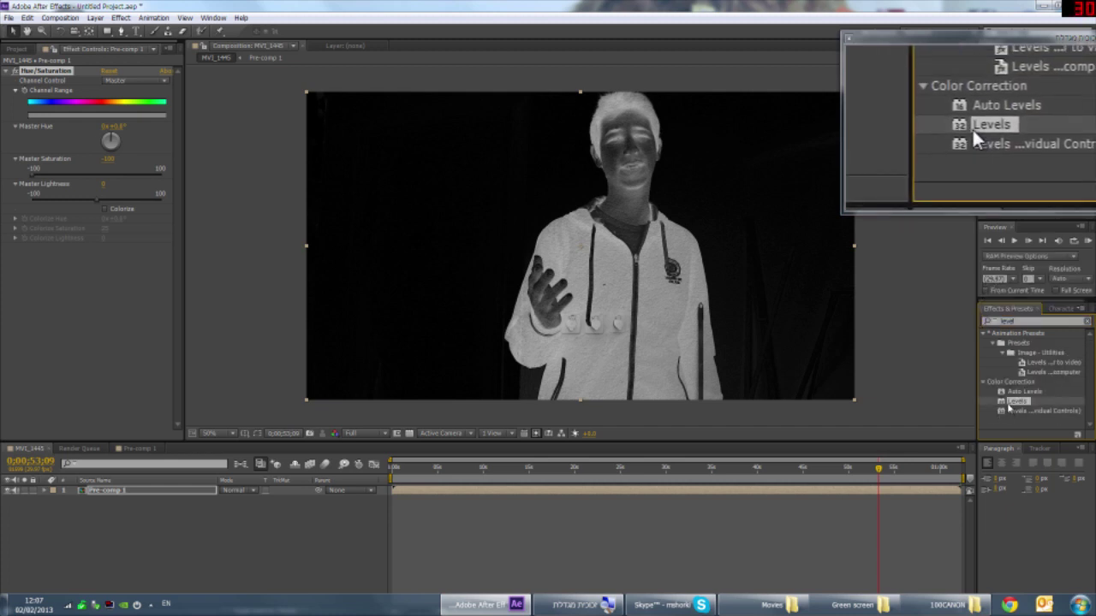
# Apply Levels to Pre-comp 1, lower Gamma and raise Input Black to about 30
pyautogui.moveTo(1015, 406); pyautogui.dragTo(547, 299)
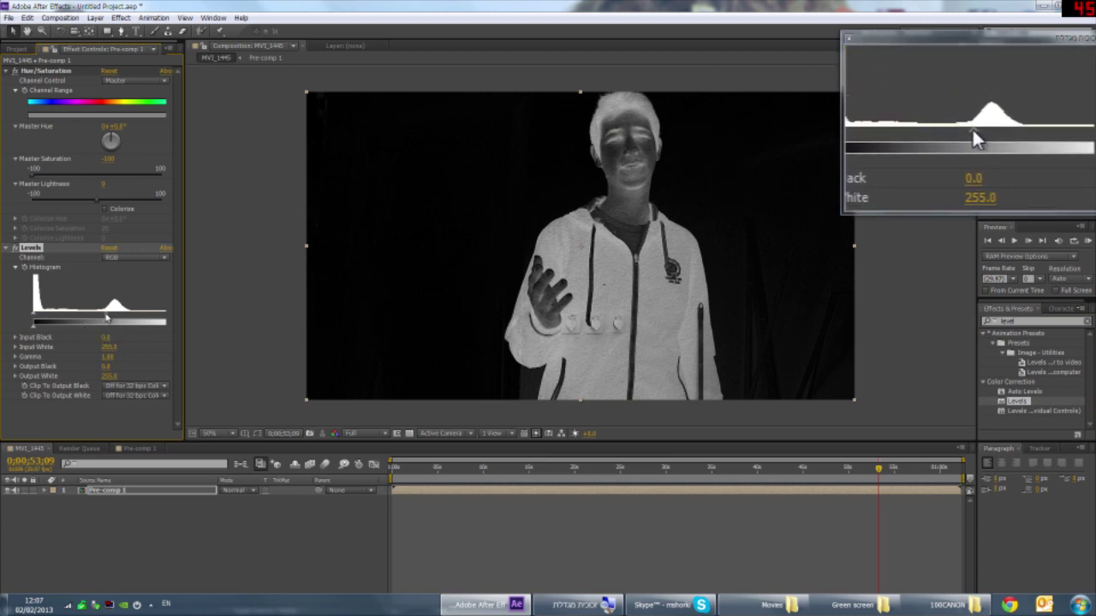
pyautogui.moveTo(104, 317); pyautogui.dragTo(9, 322)
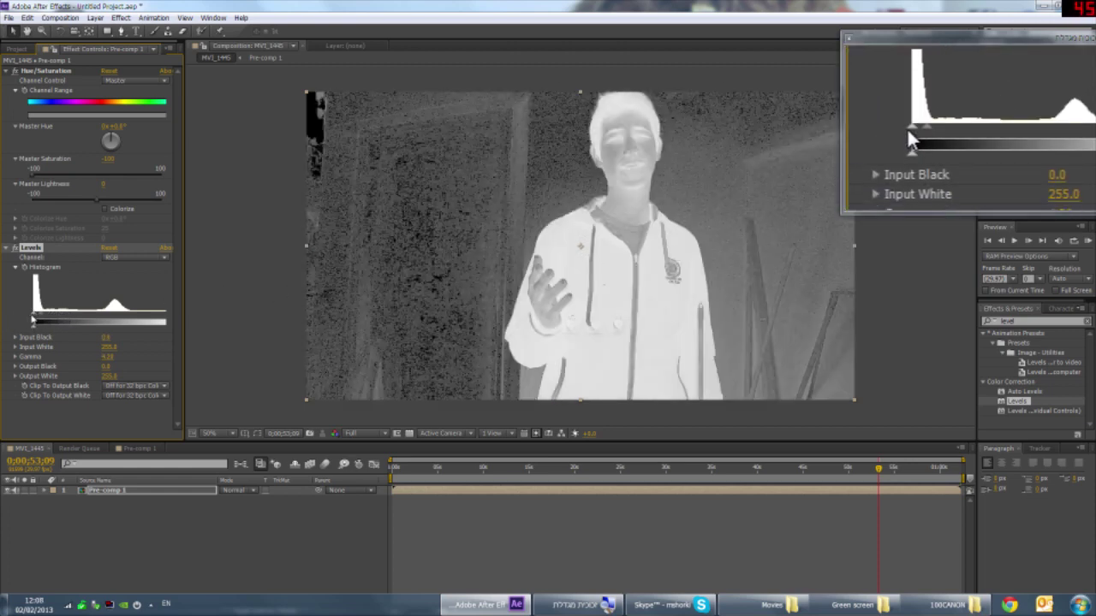
pyautogui.moveTo(36, 317); pyautogui.dragTo(45, 314)
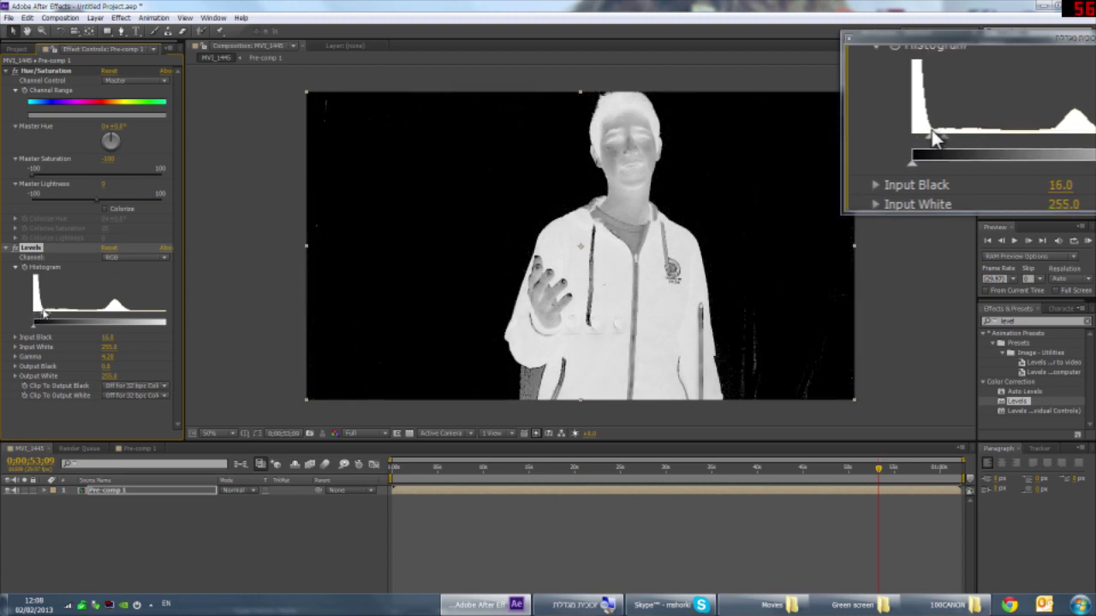
pyautogui.moveTo(53, 313); pyautogui.dragTo(52, 311)
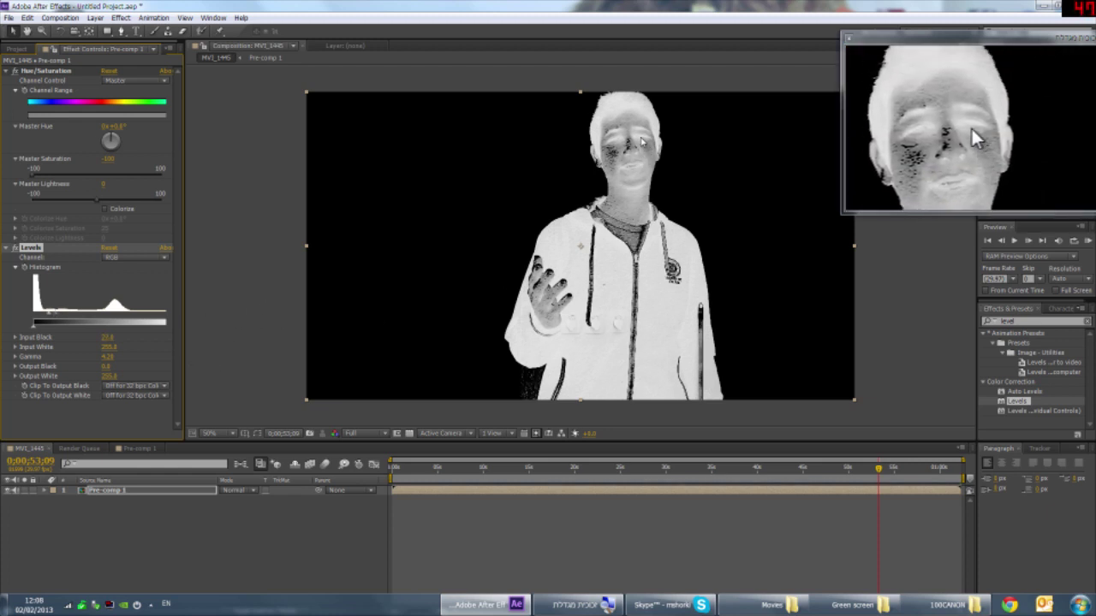
pyautogui.click(13, 248)
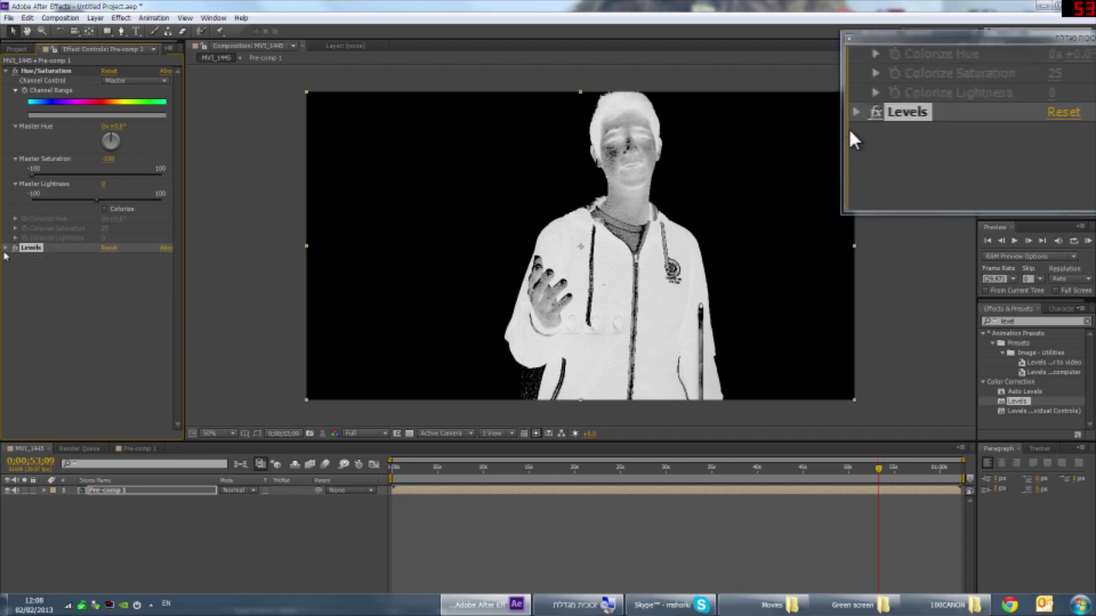
pyautogui.click(14, 247)
pyautogui.moveTo(48, 321); pyautogui.dragTo(52, 318)
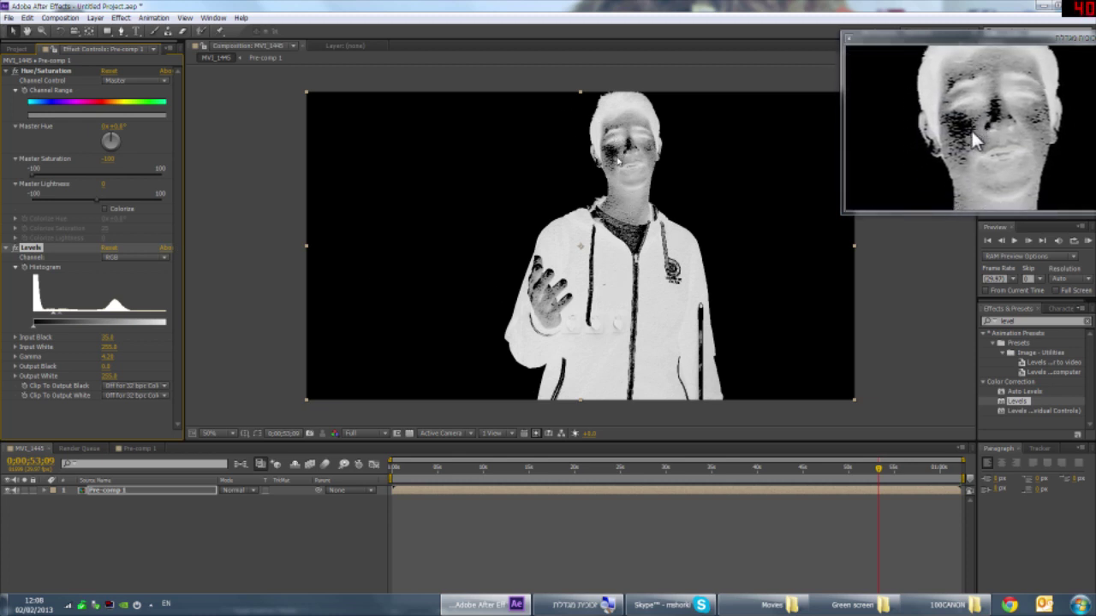
# Apply Fast Blur to Pre-comp 1 and set its Blurriness to 10
pyautogui.click(984, 321)
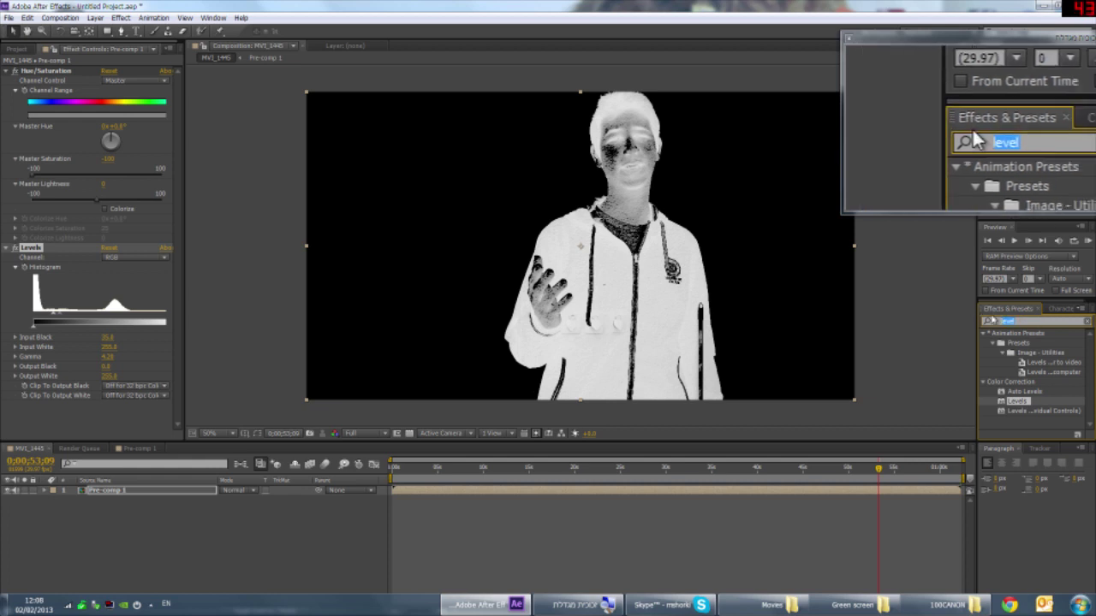
pyautogui.write('fast blur')
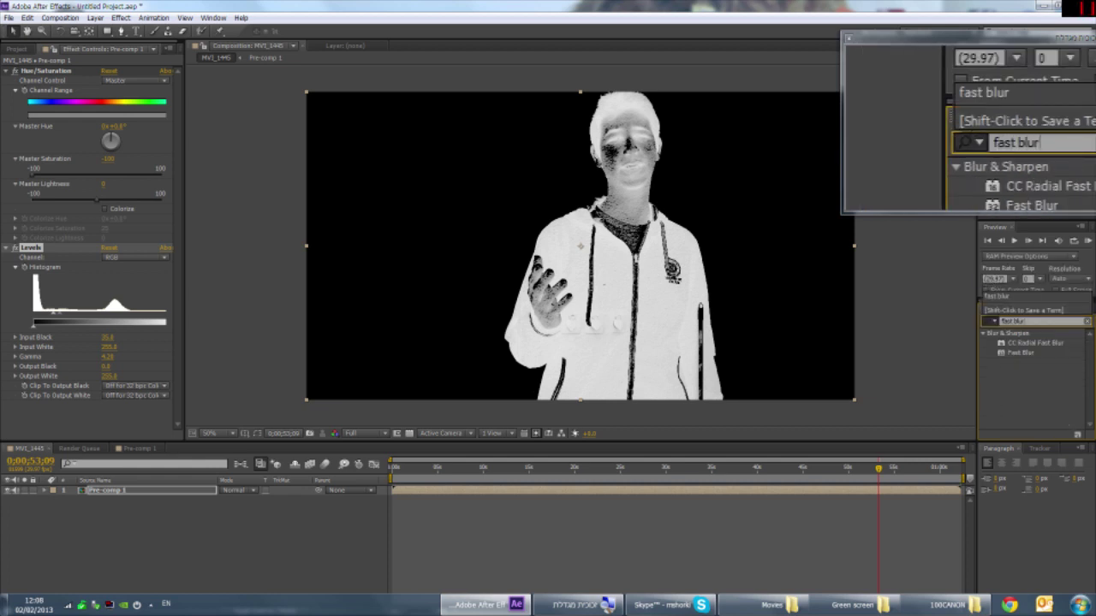
pyautogui.moveTo(1020, 352); pyautogui.dragTo(627, 268)
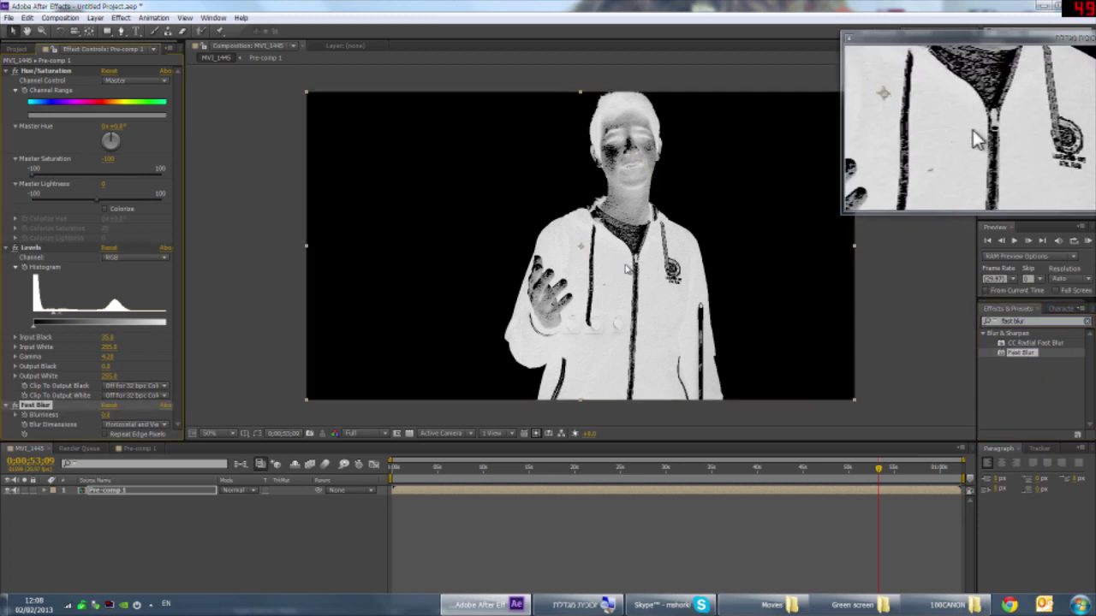
pyautogui.click(14, 247)
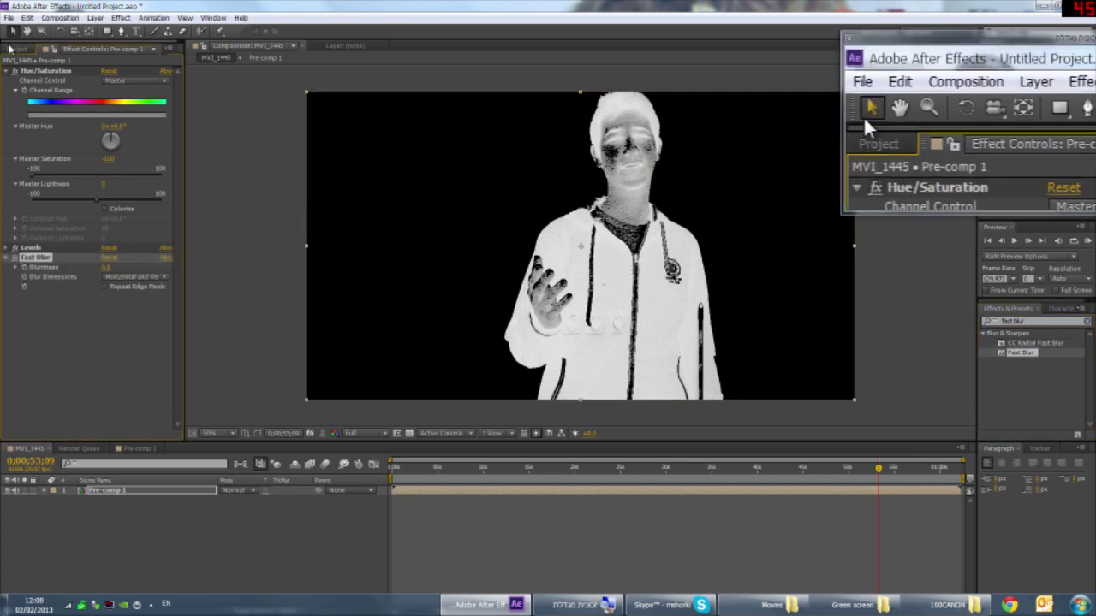
pyautogui.click(15, 71)
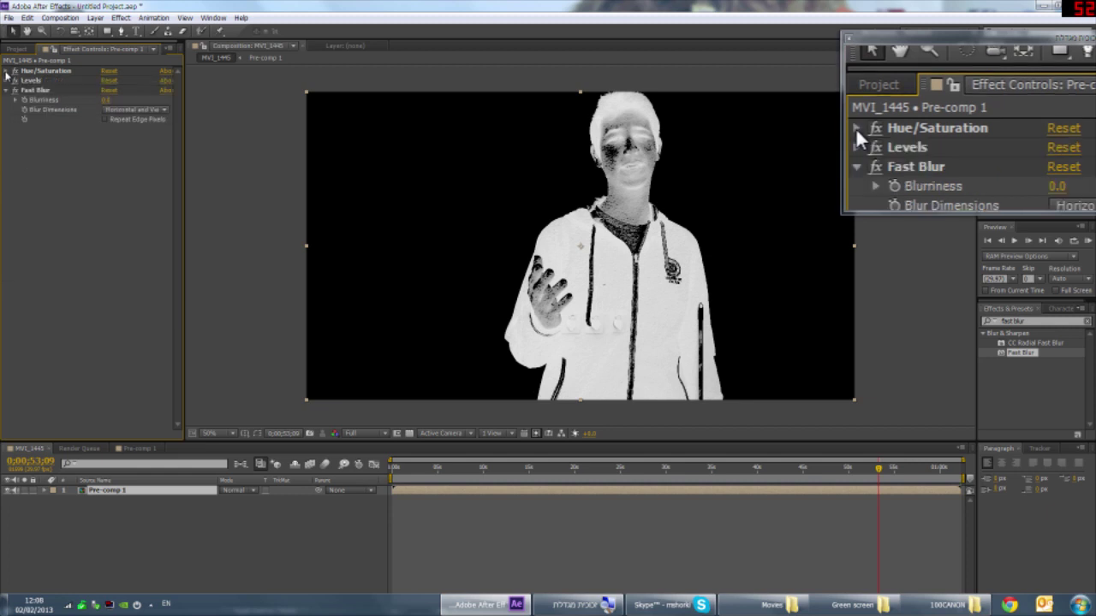
pyautogui.moveTo(102, 102); pyautogui.dragTo(114, 98)
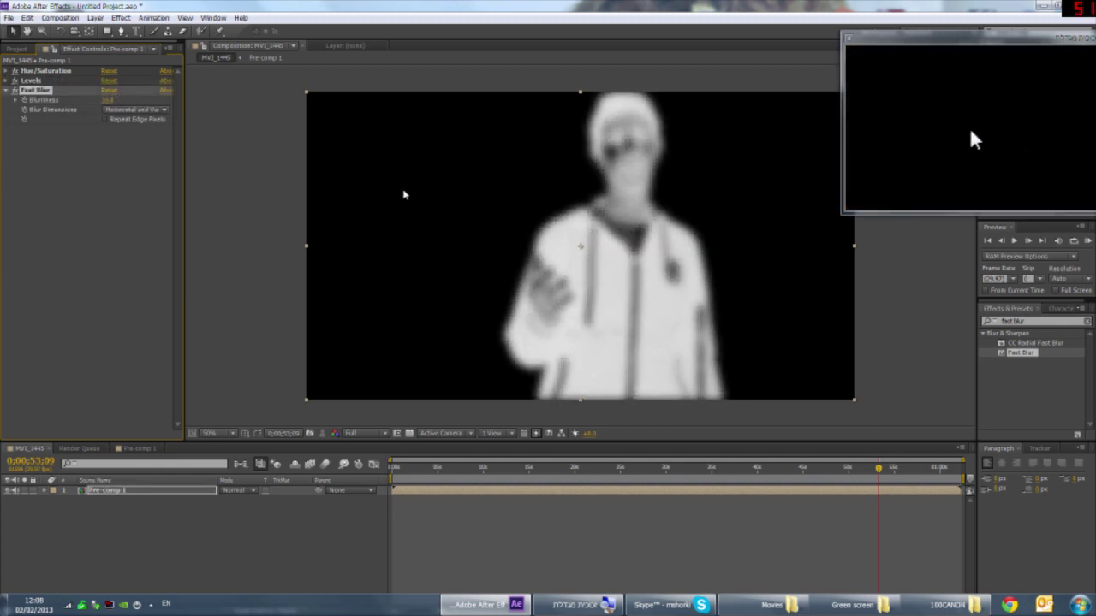
pyautogui.write('10')
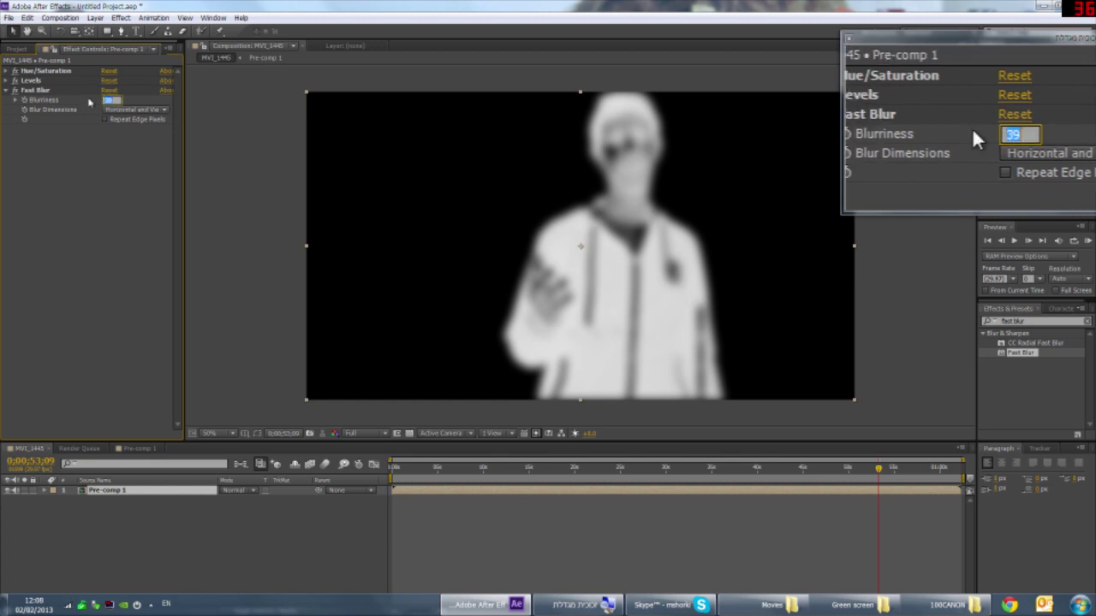
pyautogui.press('Return')
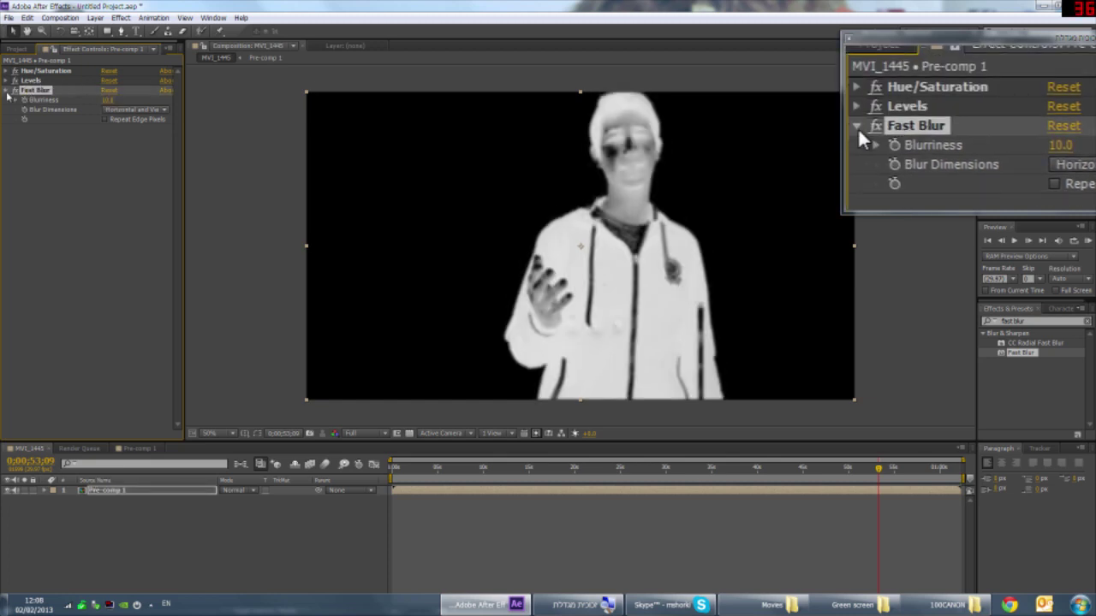
# Raise Fast Blur's Blurriness to 53 and place it below Levels in the effect stack
pyautogui.click(7, 90)
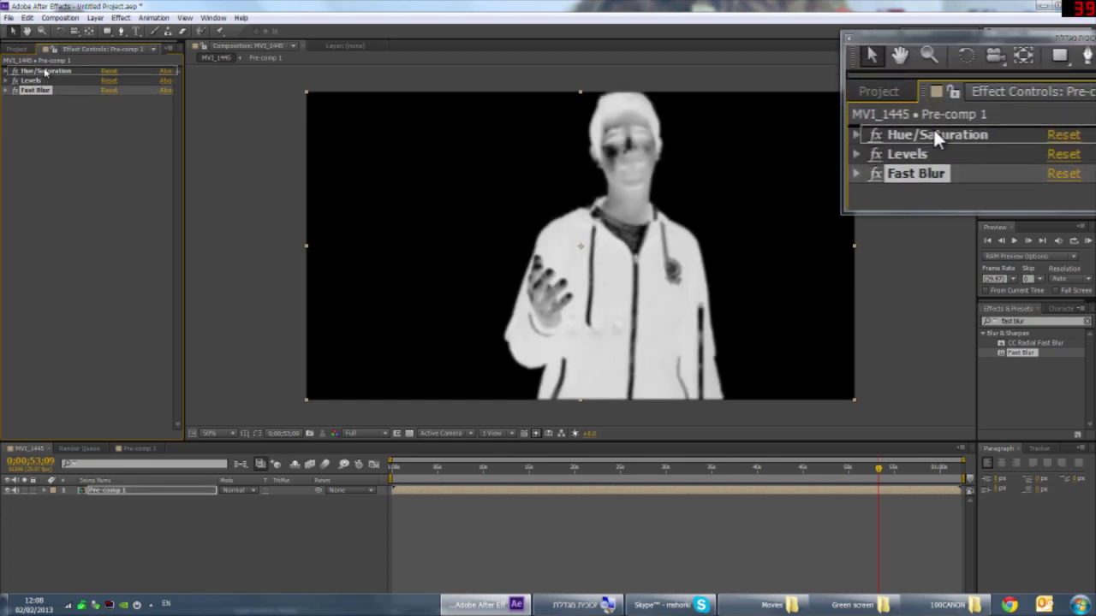
pyautogui.moveTo(34, 90); pyautogui.dragTo(43, 72)
pyautogui.click(7, 70)
pyautogui.moveTo(105, 81); pyautogui.dragTo(114, 81)
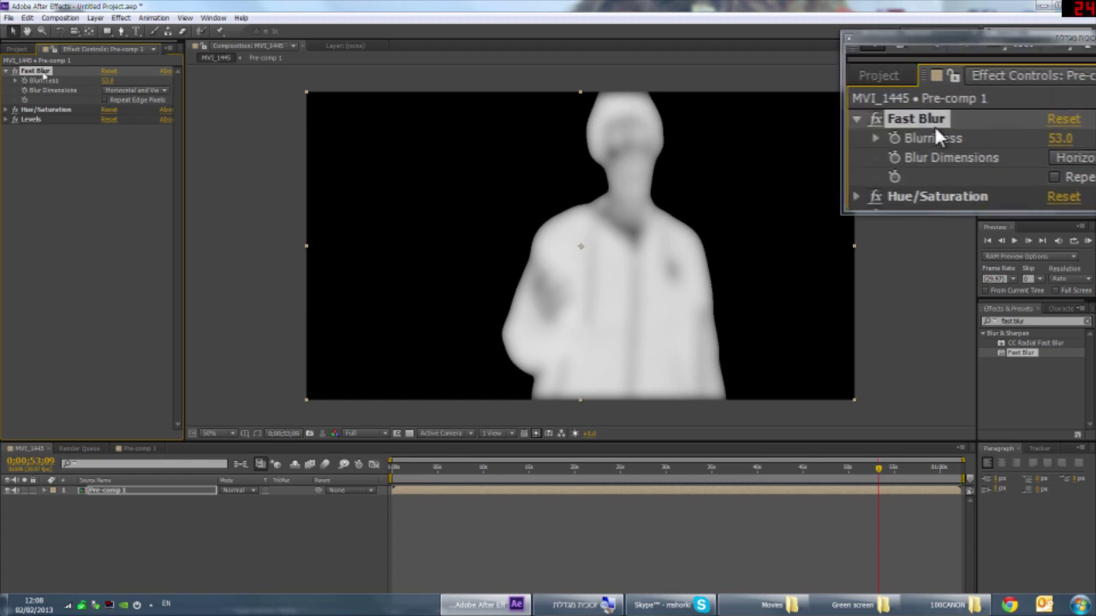
pyautogui.moveTo(34, 72); pyautogui.dragTo(49, 130)
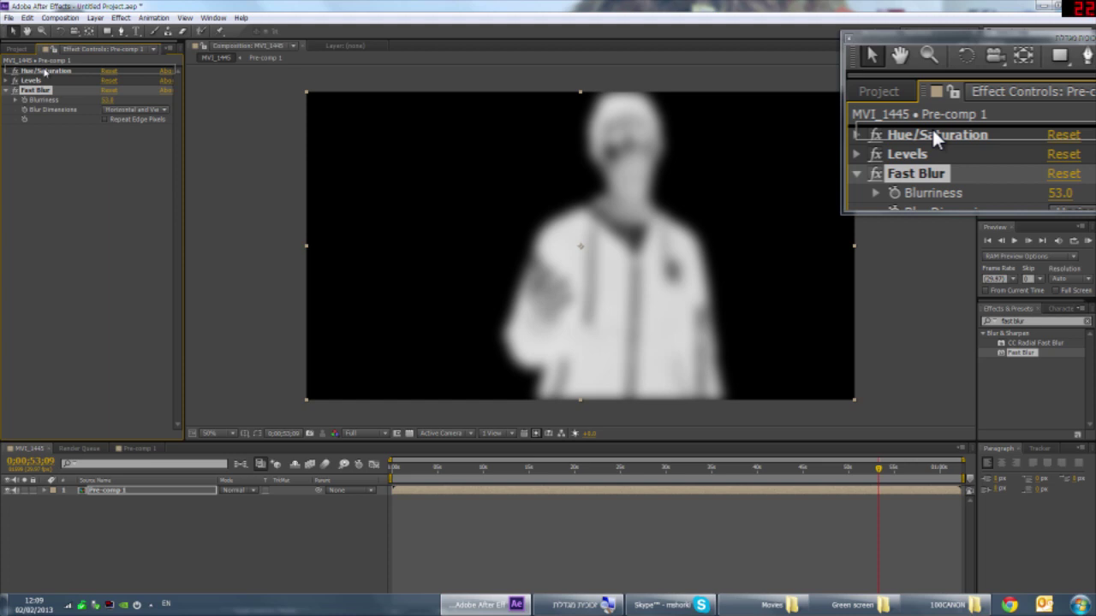
# Undo the effect reorder and duplicate Levels twice into Levels 2 and Levels 3
pyautogui.hotkey('ctrl', 'z')
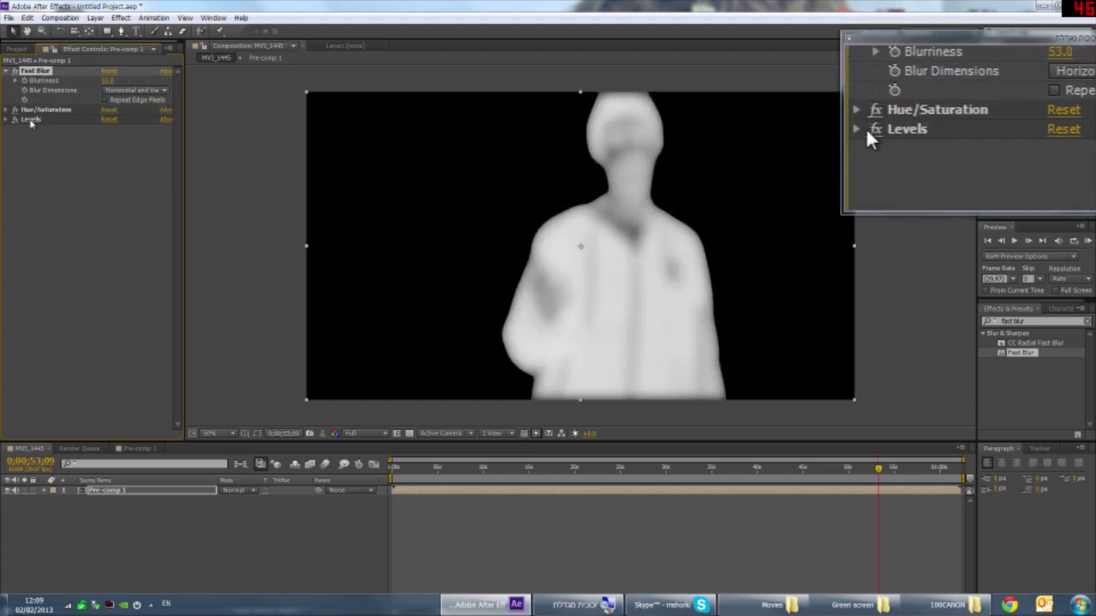
pyautogui.click(34, 120)
pyautogui.click(15, 120)
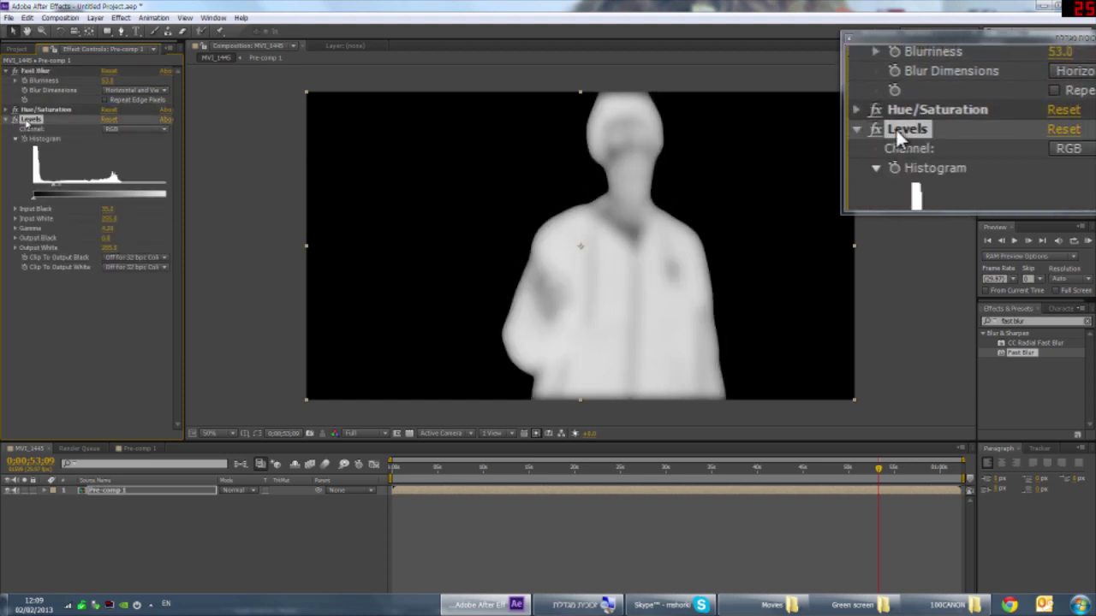
pyautogui.hotkey('ctrl', 'd')
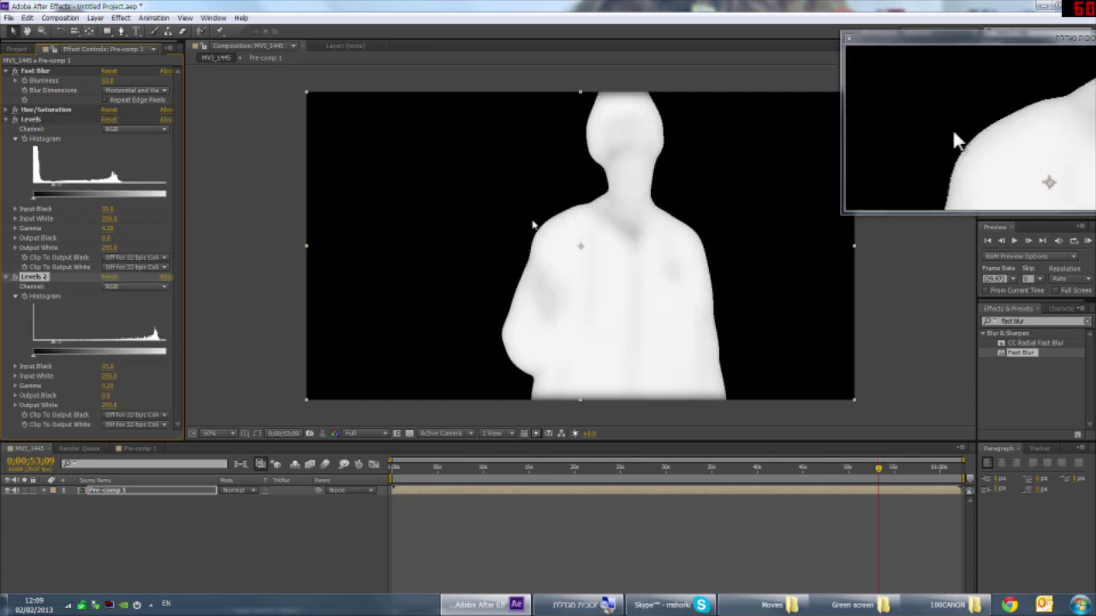
pyautogui.hotkey('ctrl', 'd')
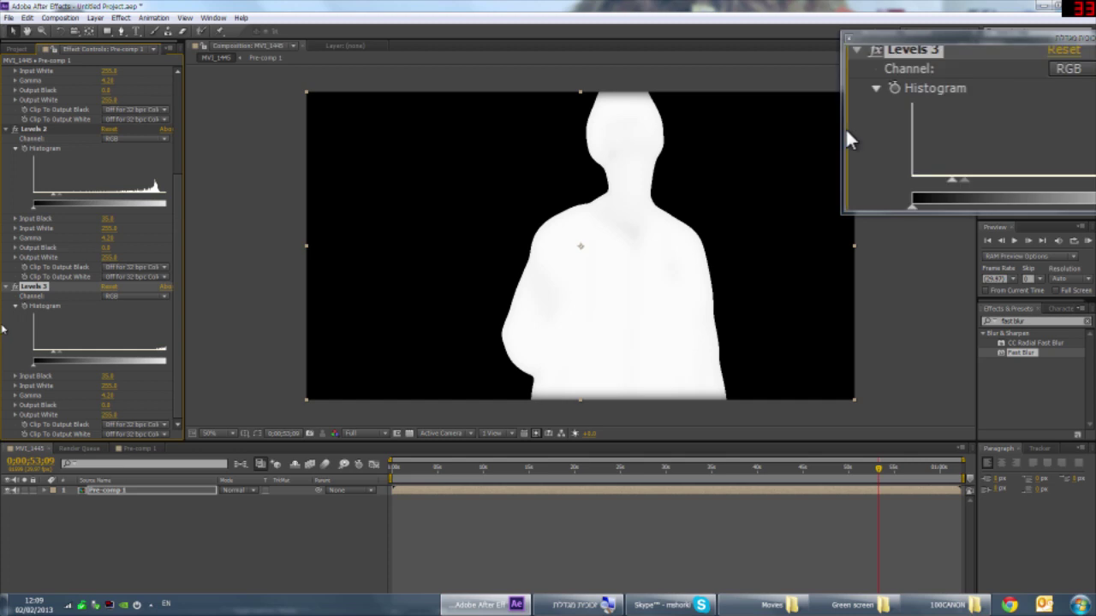
# Collapse all effects and scrub to 0;00;47;03 to review the white matte
pyautogui.click(7, 128)
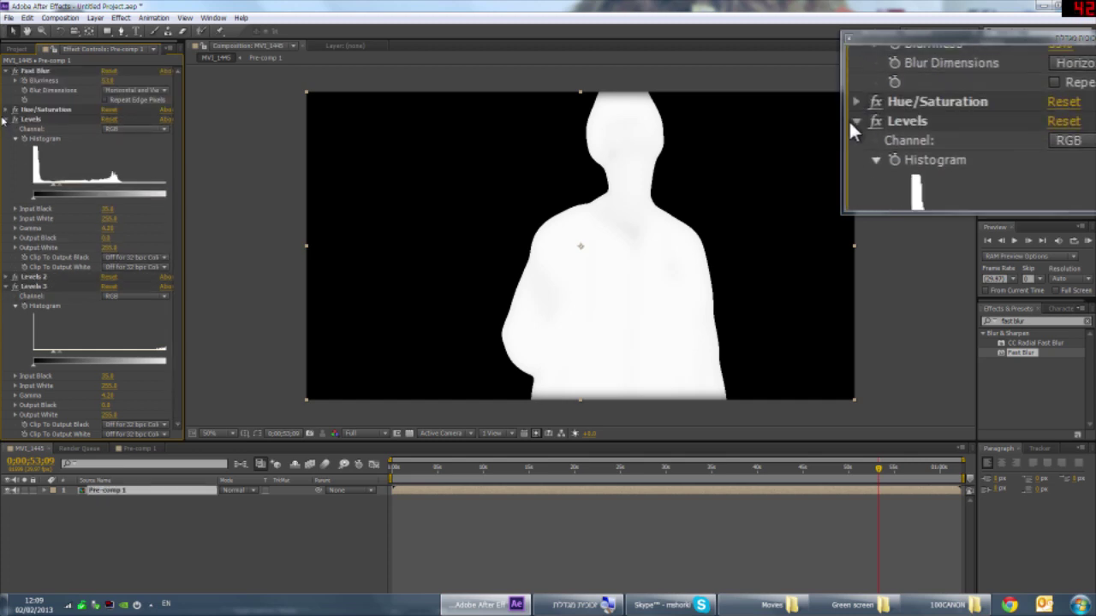
pyautogui.click(8, 71)
pyautogui.click(8, 90)
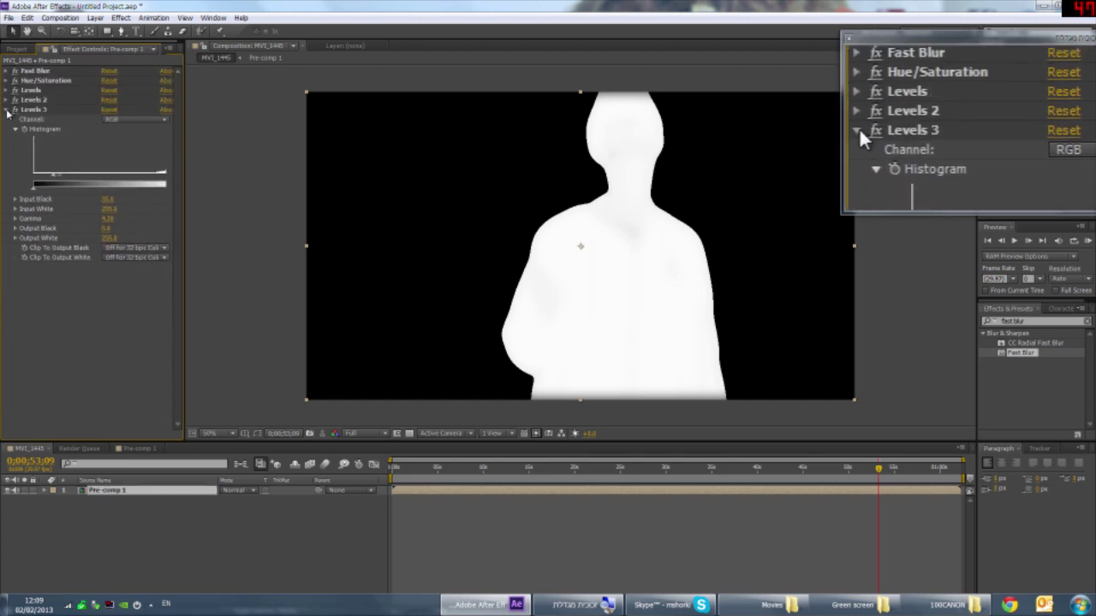
pyautogui.click(8, 109)
pyautogui.click(874, 470)
pyautogui.moveTo(874, 470)
pyautogui.mouseDown()
pyautogui.moveTo(821, 470)
pyautogui.moveTo(905, 470)
pyautogui.mouseUp()
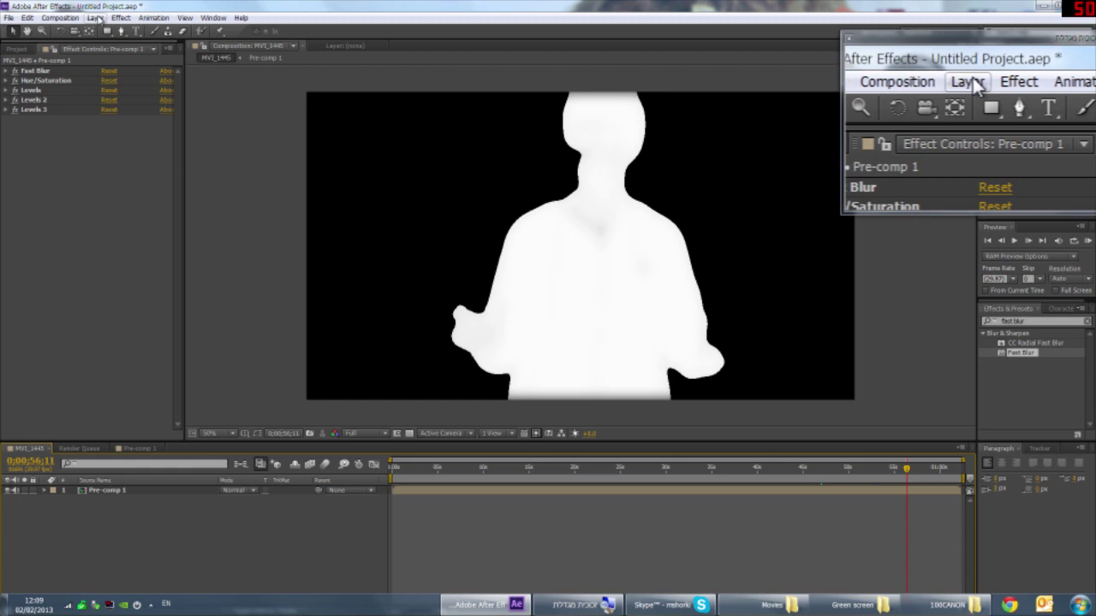
# Create an MVI_1446 comp from MVI_1445.MOV and add the MVI_1445 comp on top at about 8 seconds
pyautogui.click(16, 49)
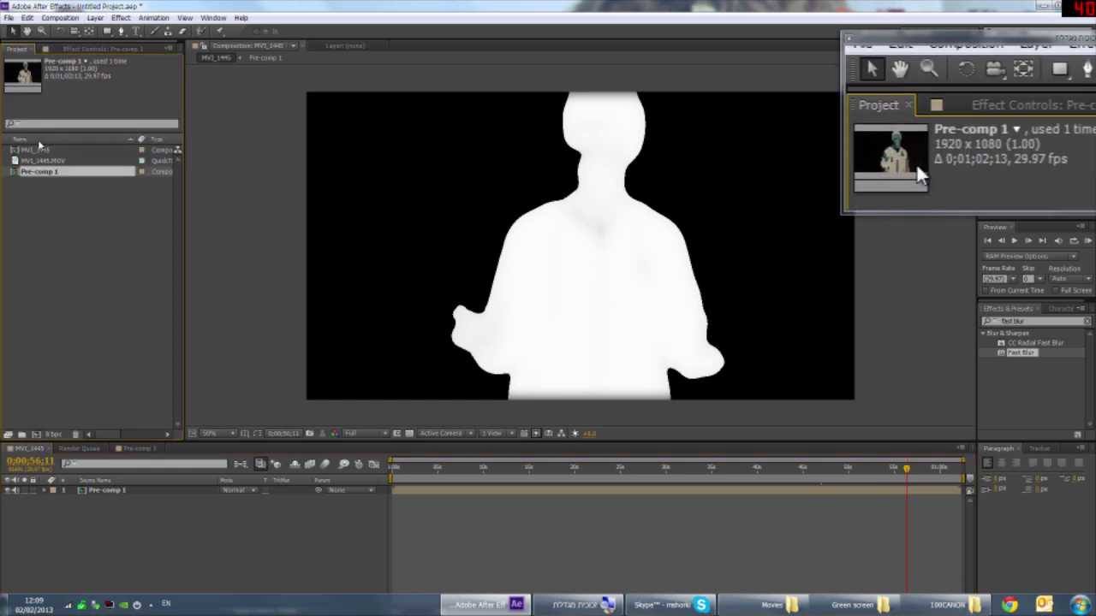
pyautogui.click(34, 149)
pyautogui.click(33, 160)
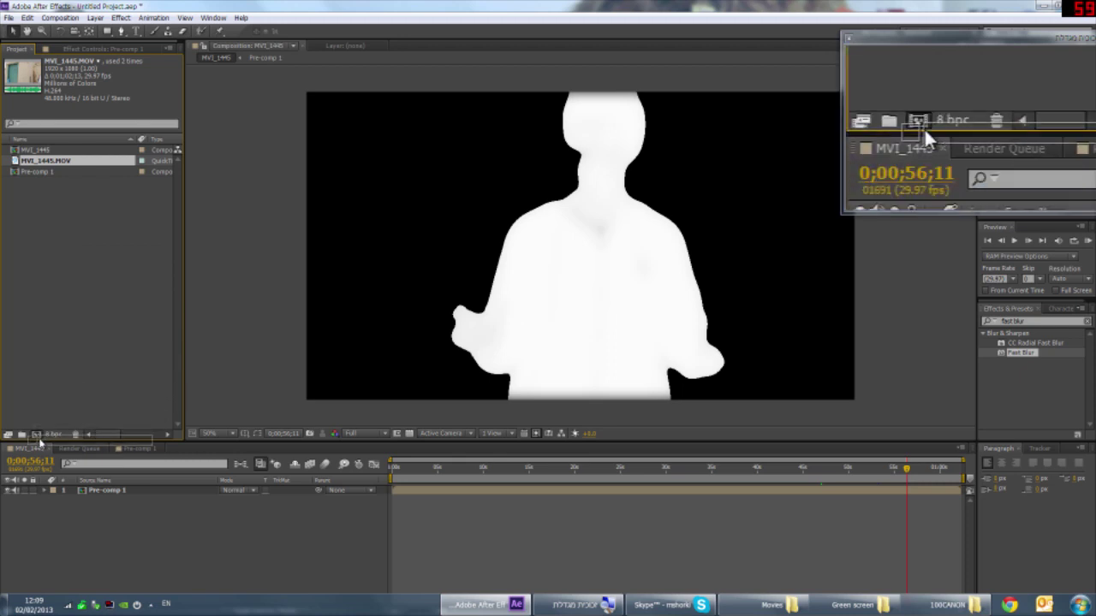
pyautogui.moveTo(39, 437); pyautogui.dragTo(38, 435)
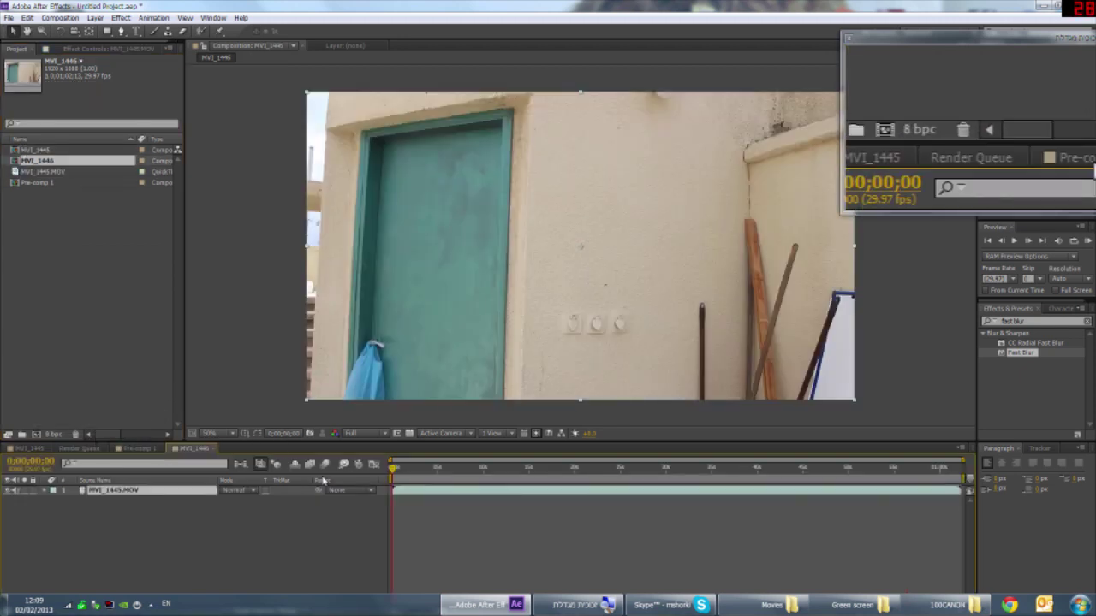
pyautogui.moveTo(393, 468); pyautogui.dragTo(472, 469)
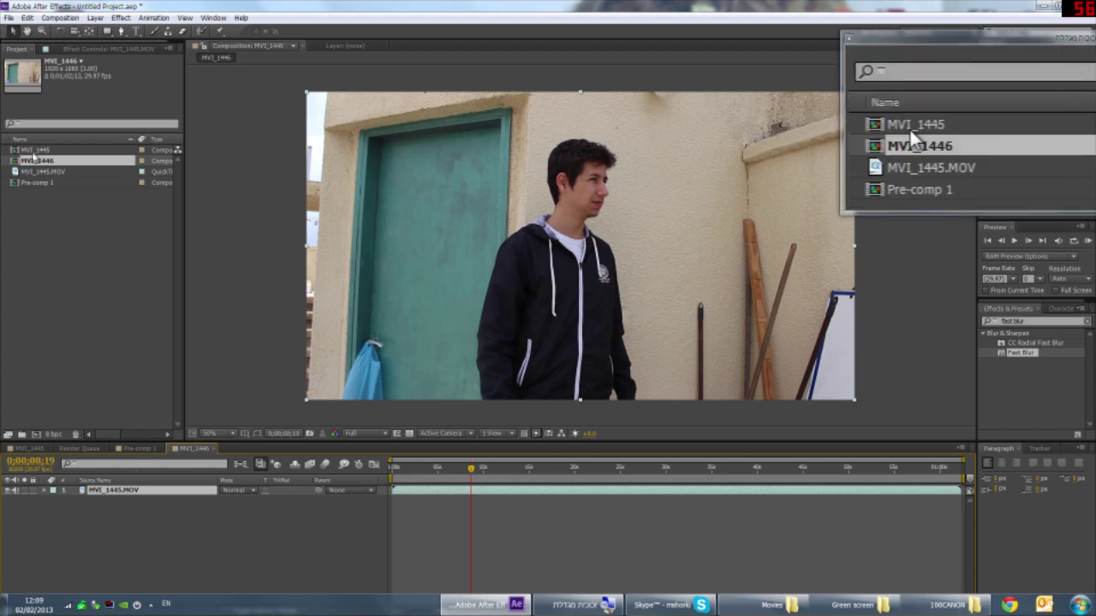
pyautogui.click(33, 150)
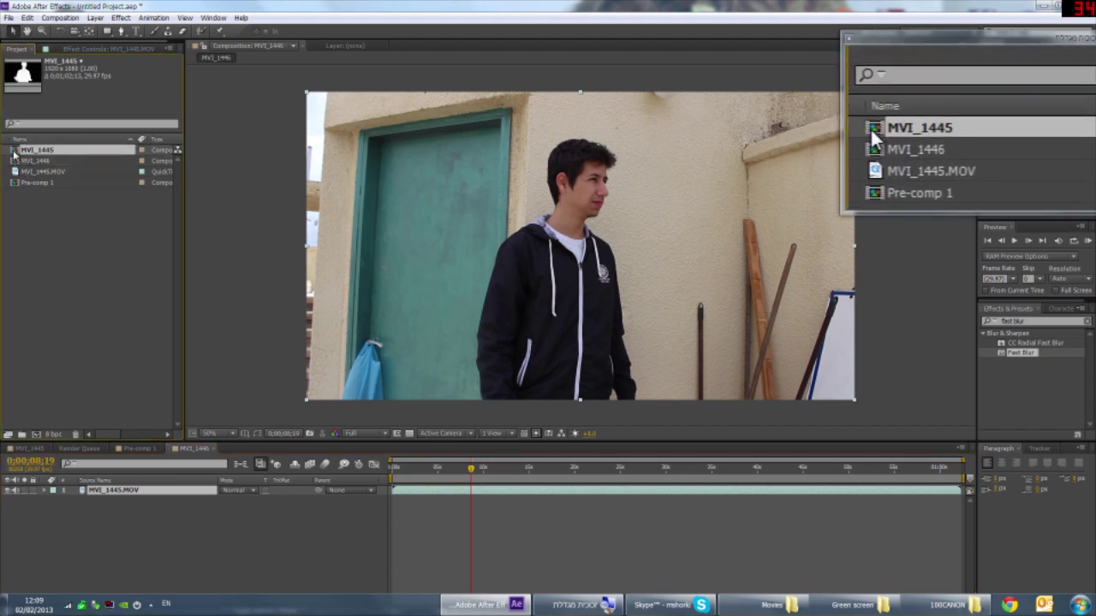
pyautogui.moveTo(25, 178); pyautogui.dragTo(130, 493)
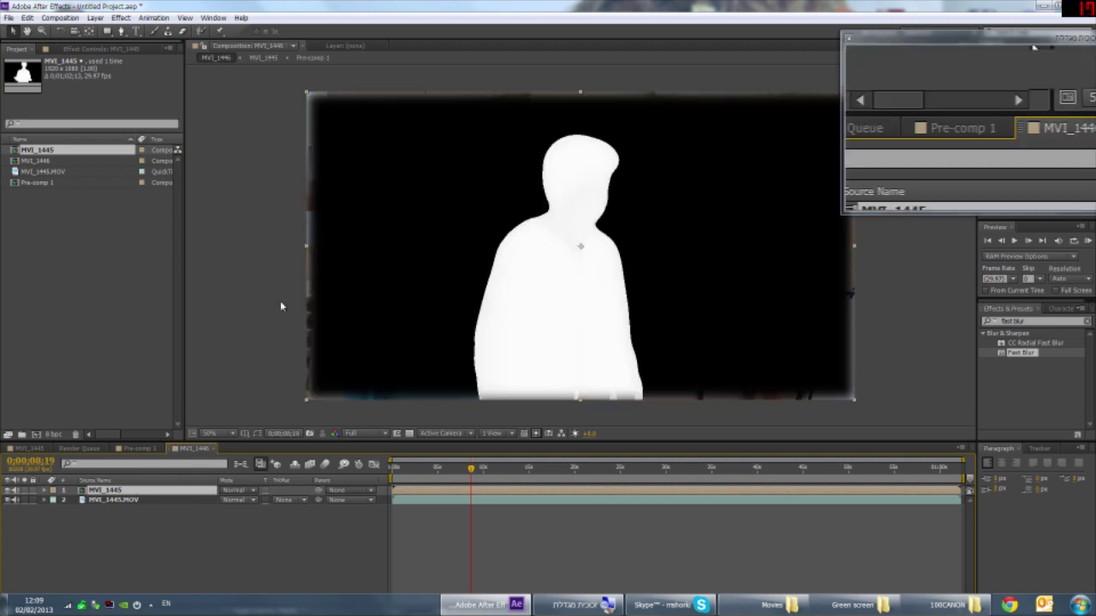
# Set the MVI_1445.MOV layer's track matte to Luma Matte 'MVI_1445' after trying the inverted options
pyautogui.click(100, 503)
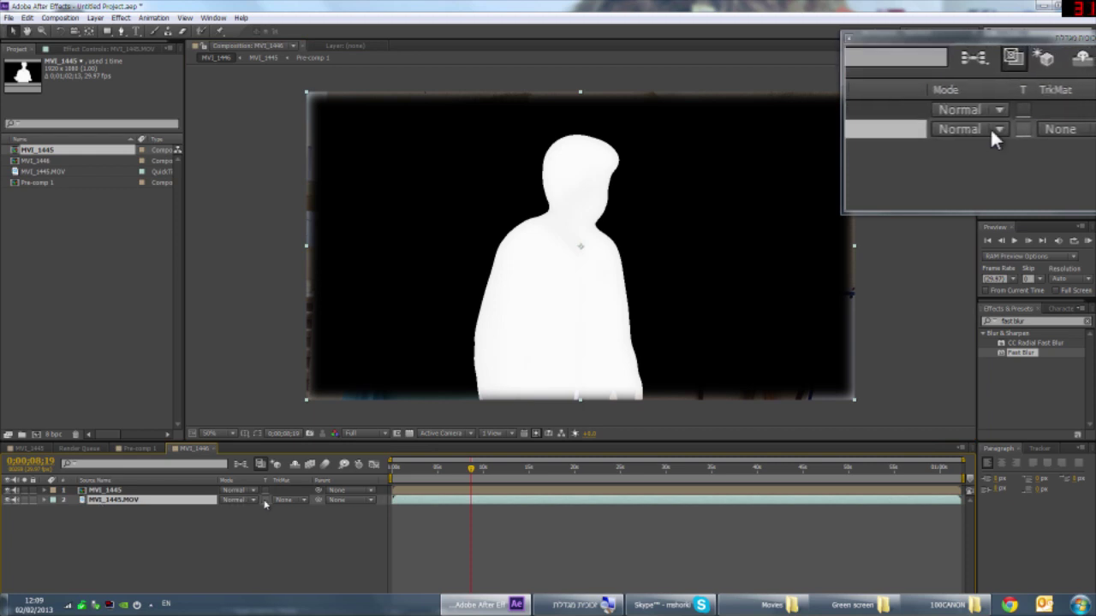
pyautogui.click(298, 499)
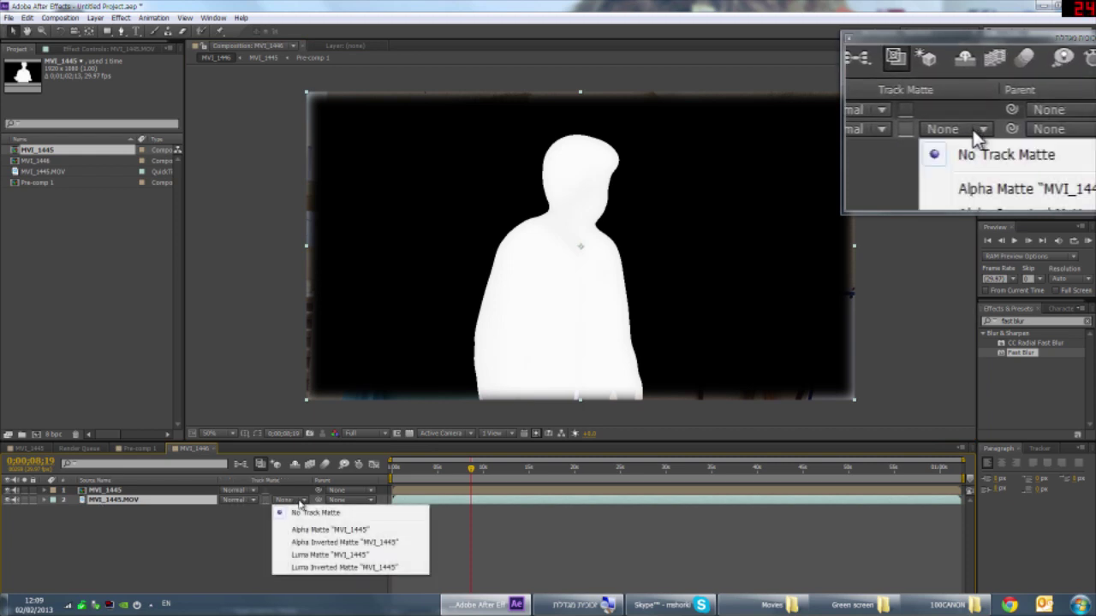
pyautogui.click(391, 543)
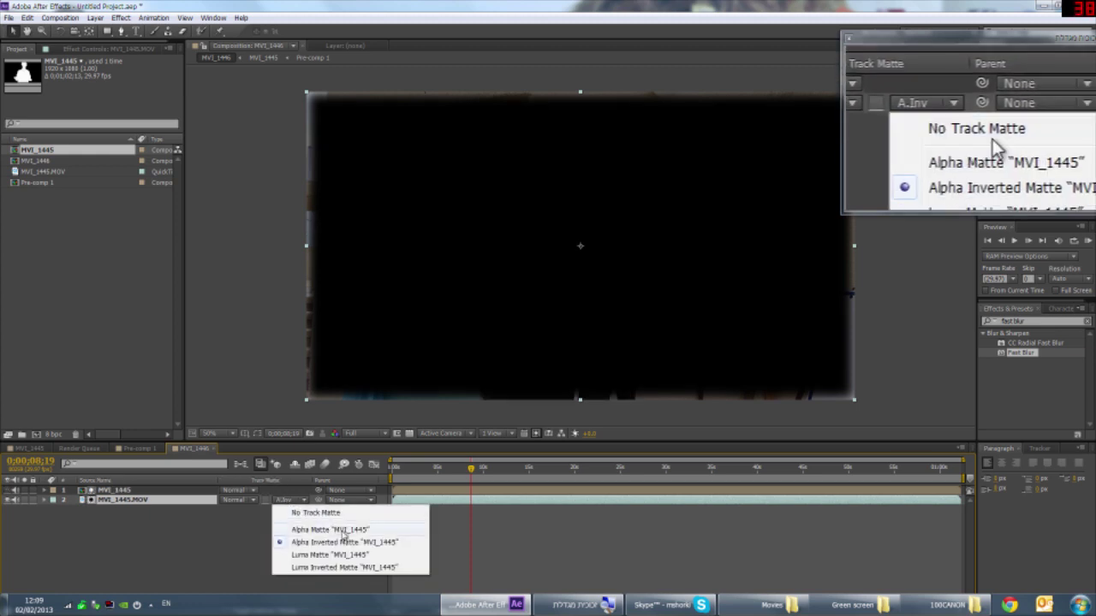
pyautogui.click(372, 568)
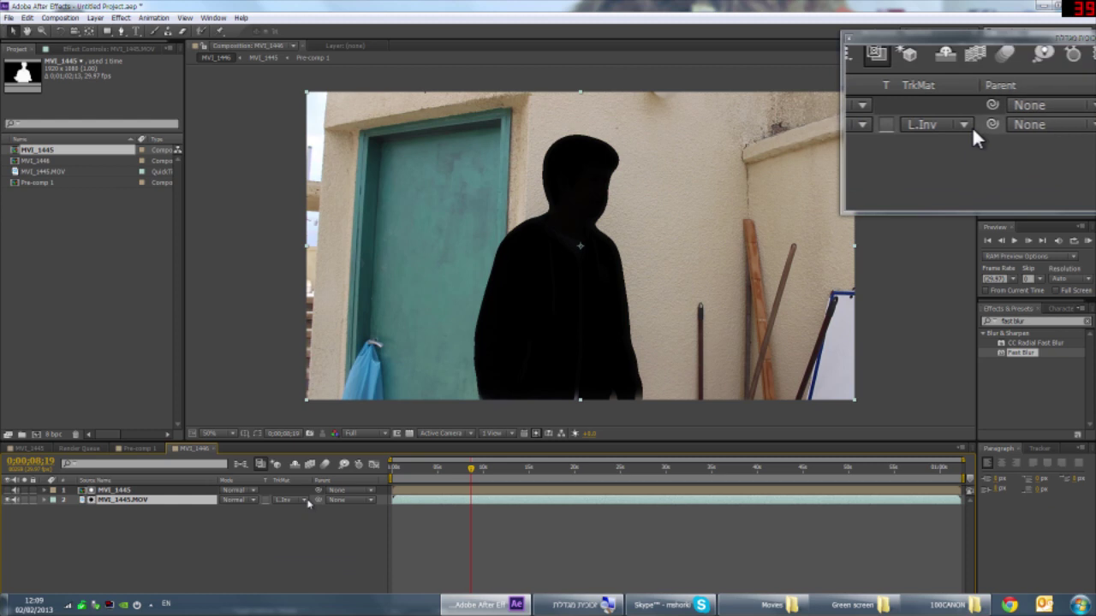
pyautogui.click(302, 500)
pyautogui.click(329, 555)
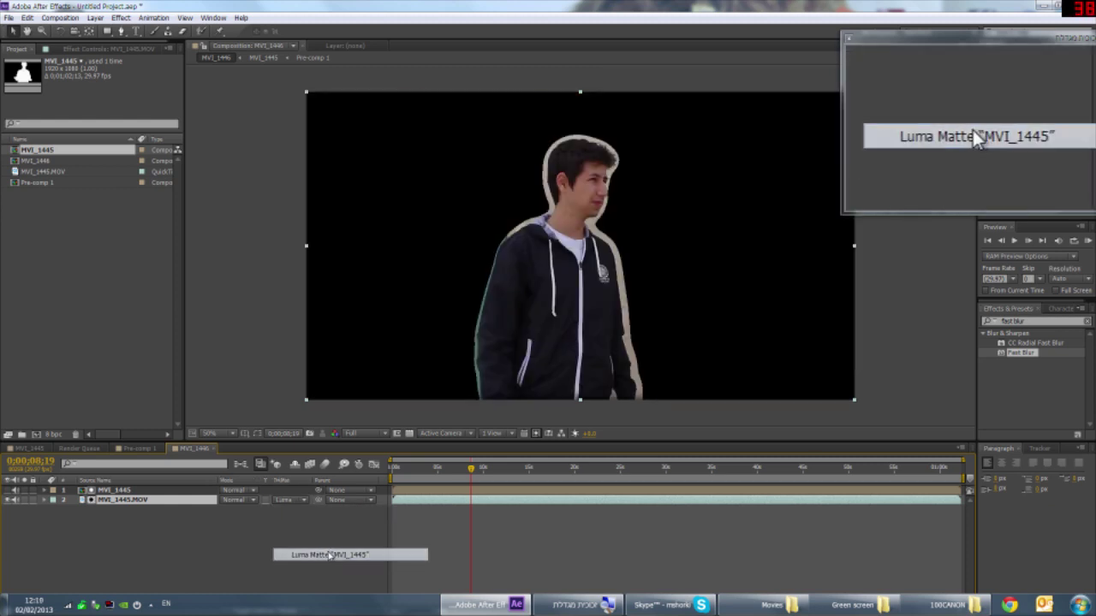
pyautogui.click(295, 500)
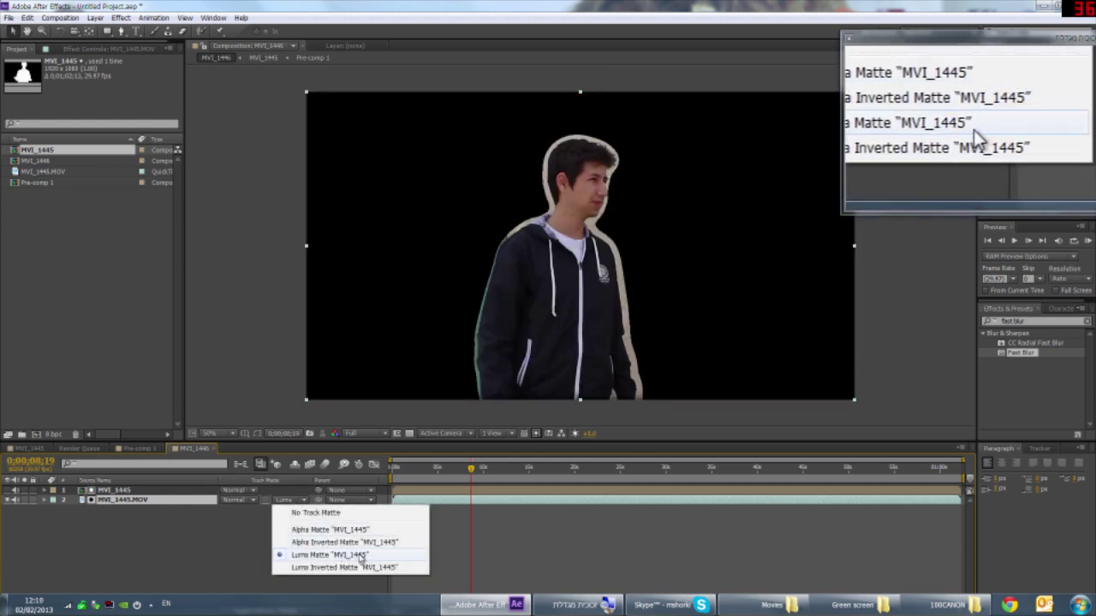
pyautogui.click(176, 494)
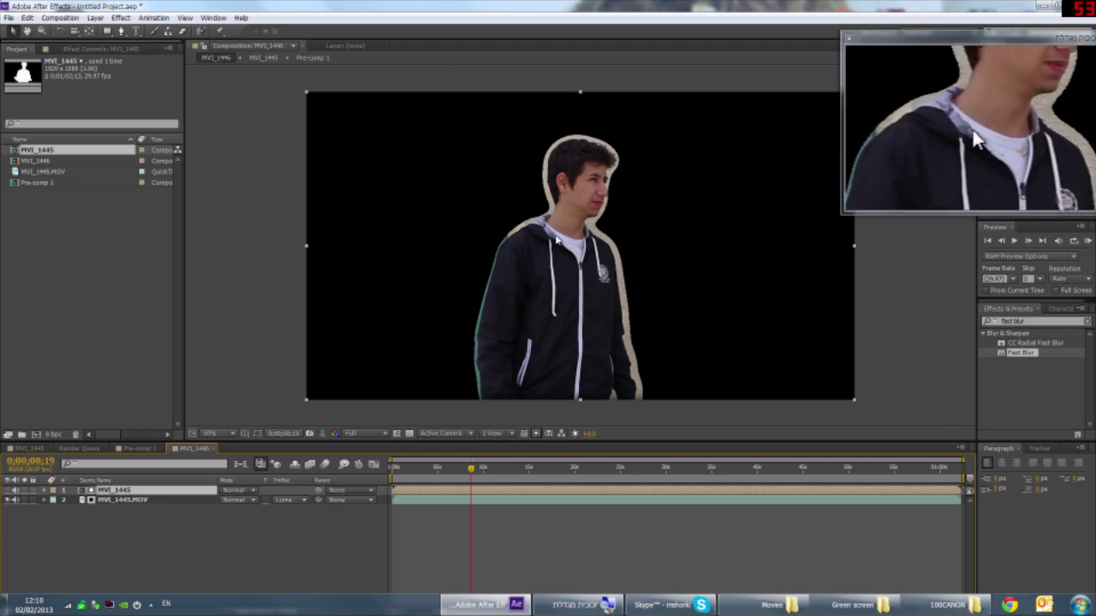
pyautogui.click(248, 224)
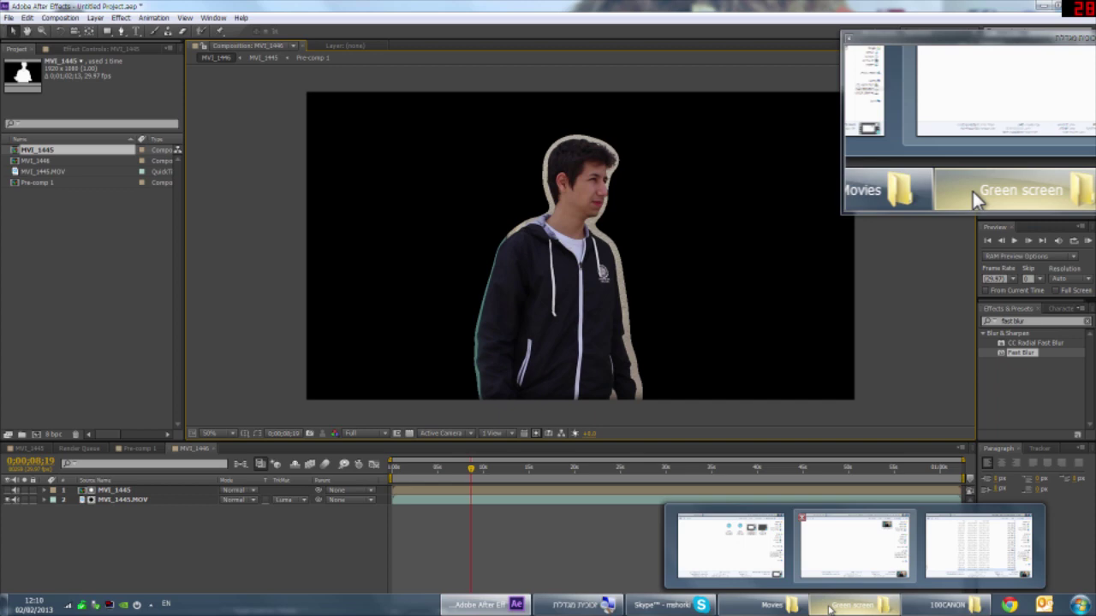
# Import 40.JPG from PRO MOVIES > bullet > MY > panorma into the After Effects Project panel
pyautogui.click(834, 606)
pyautogui.moveTo(616, 120); pyautogui.dragTo(475, 141)
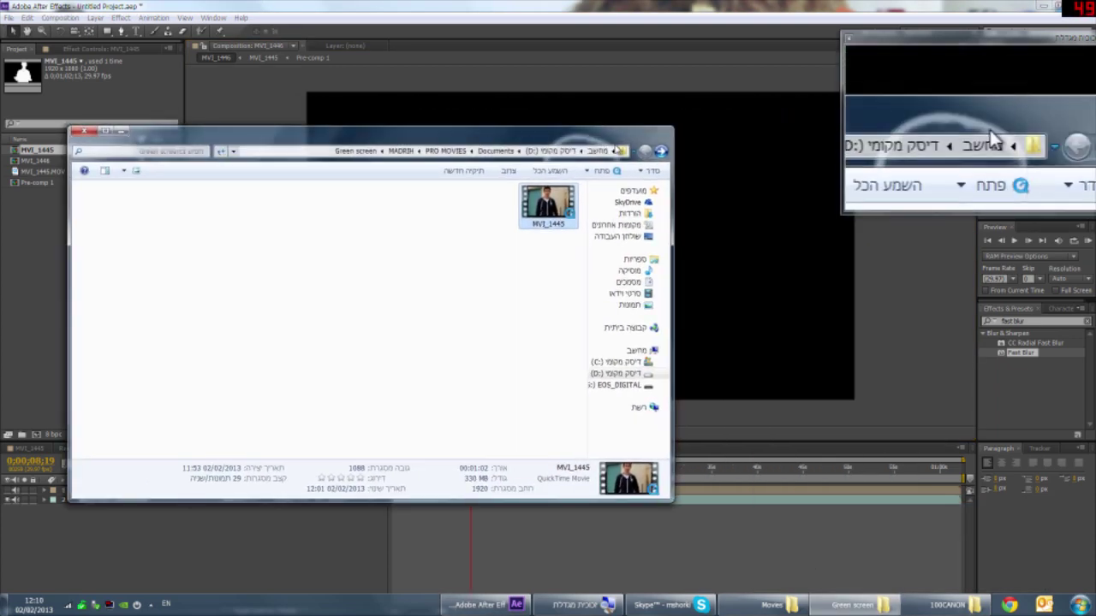
pyautogui.click(644, 151)
pyautogui.click(645, 152)
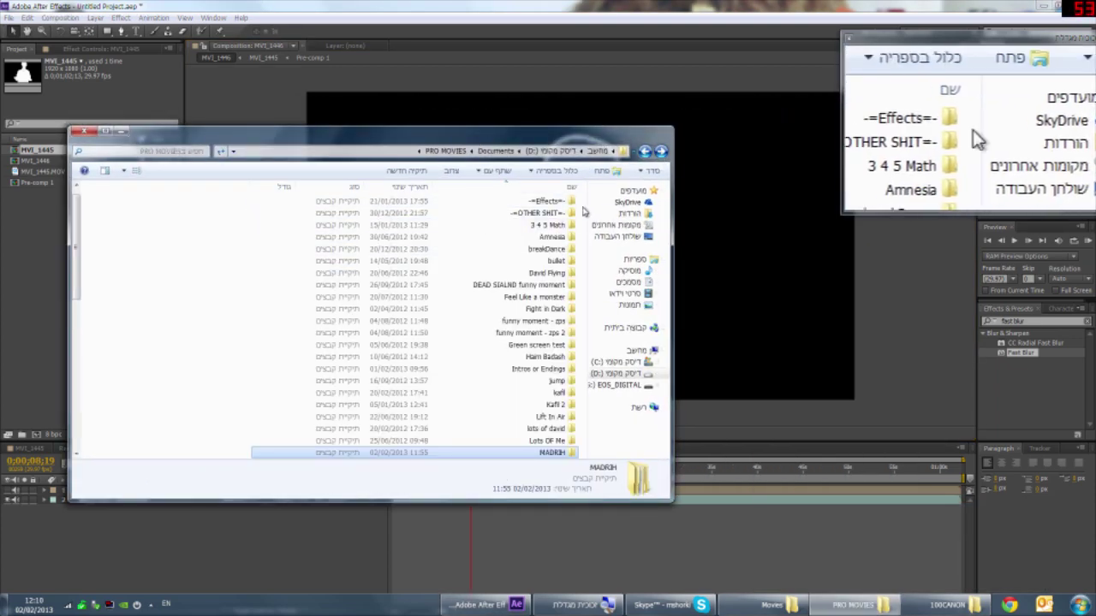
pyautogui.doubleClick(394, 387)
pyautogui.click(644, 151)
pyautogui.doubleClick(558, 249)
pyautogui.doubleClick(537, 214)
pyautogui.doubleClick(538, 214)
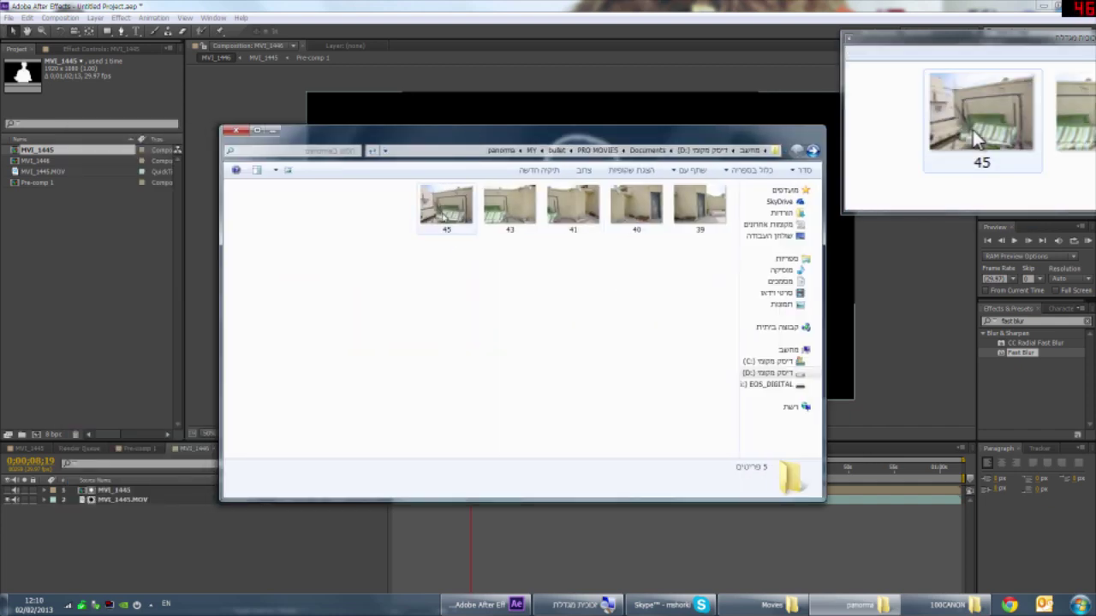
pyautogui.moveTo(636, 205); pyautogui.dragTo(77, 261)
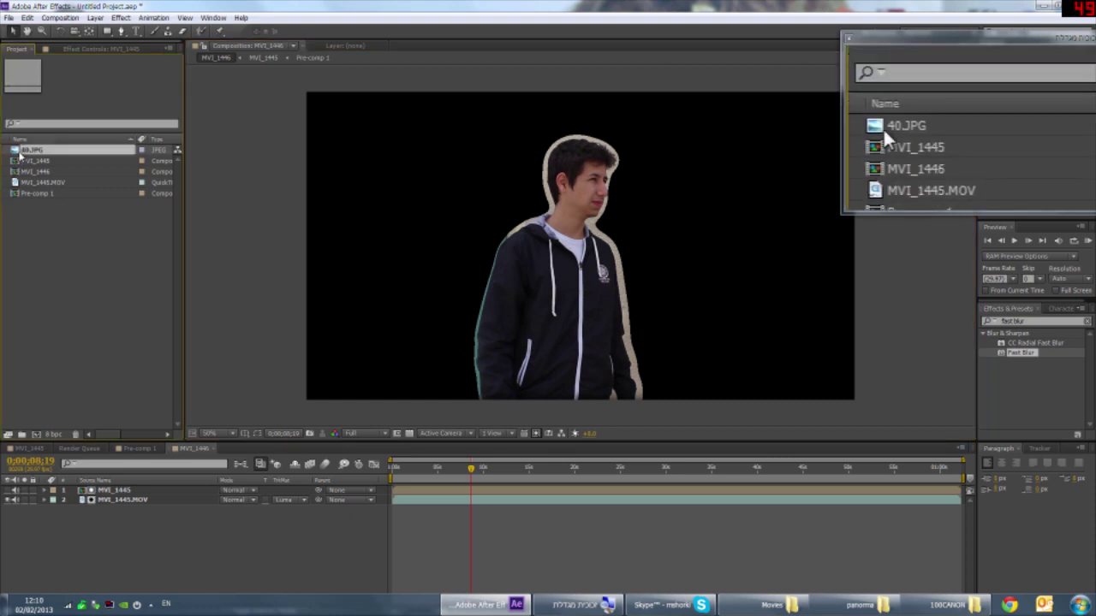
# Add 40.JPG to the composition as a layer and scale it down to fit the frame
pyautogui.click(19, 151)
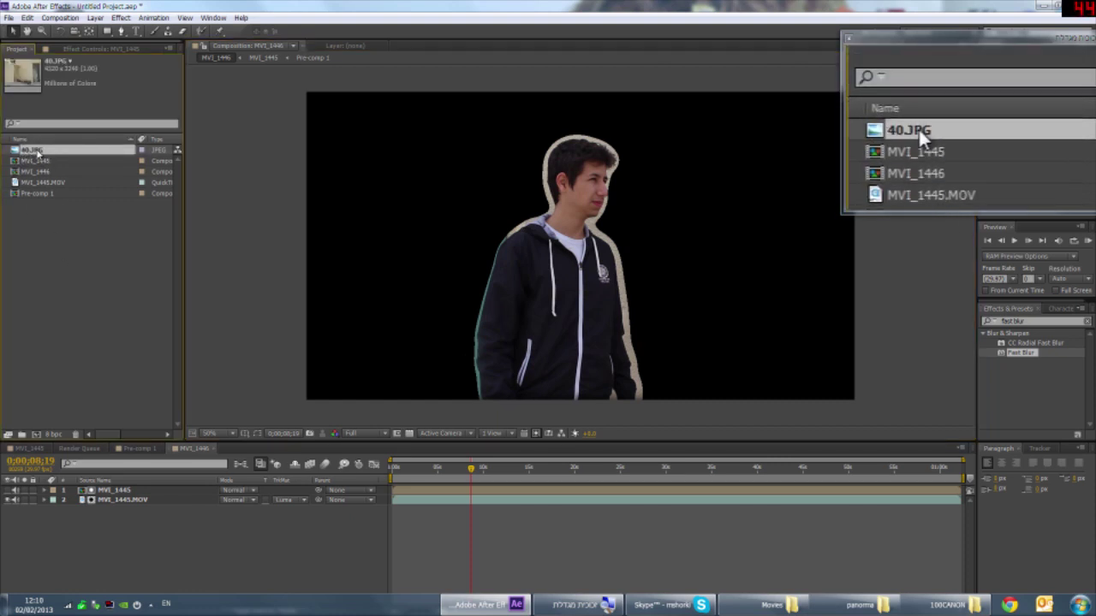
pyautogui.moveTo(32, 152); pyautogui.dragTo(100, 512)
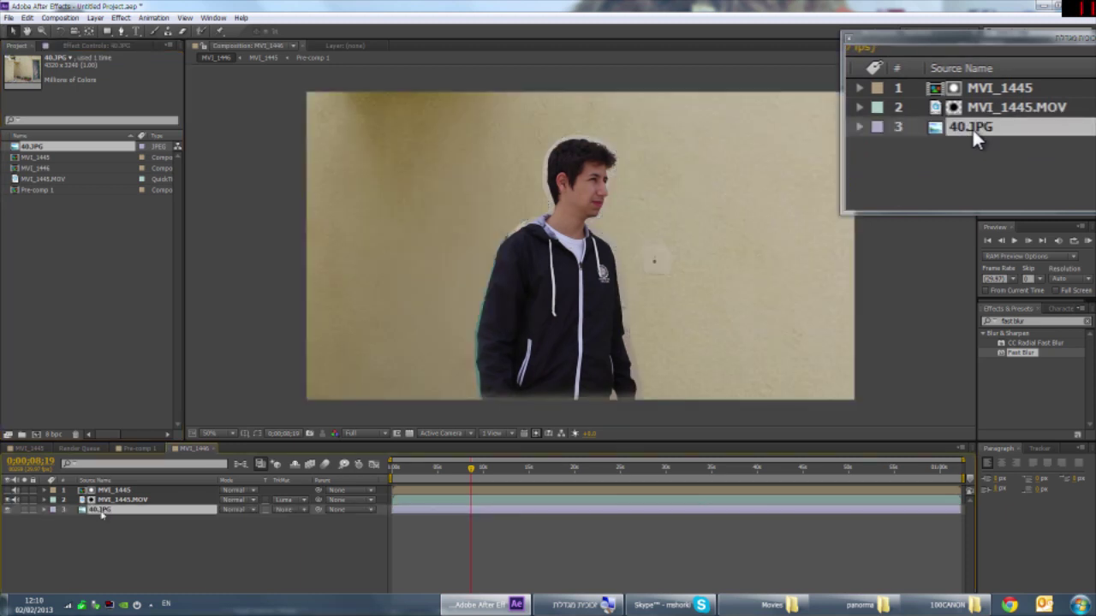
pyautogui.press(',')
pyautogui.press(',')
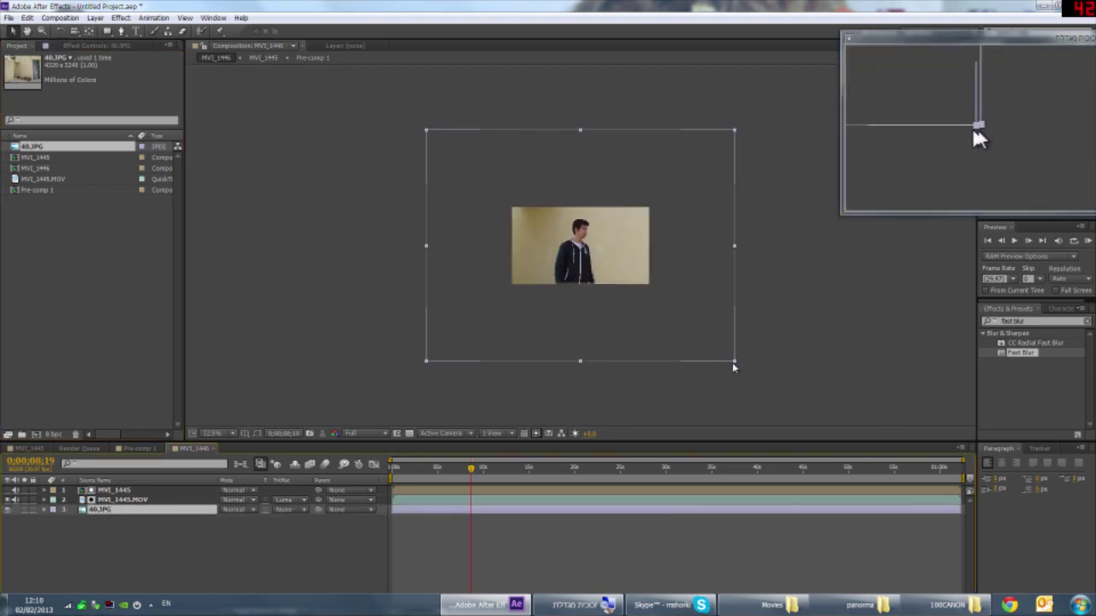
pyautogui.moveTo(672, 327); pyautogui.dragTo(651, 302)
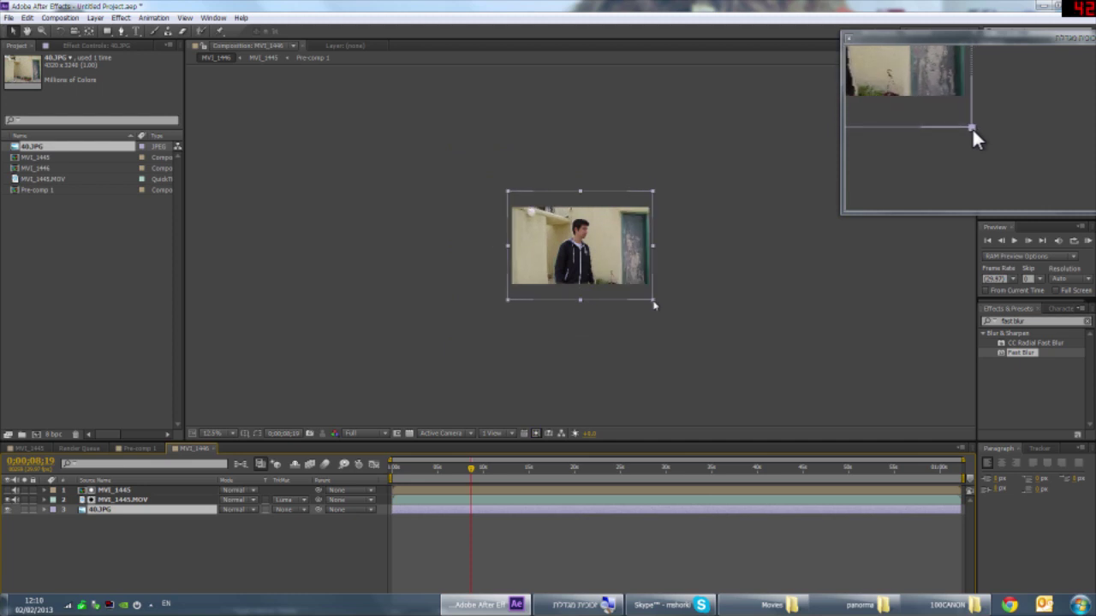
pyautogui.press('.')
pyautogui.press('.')
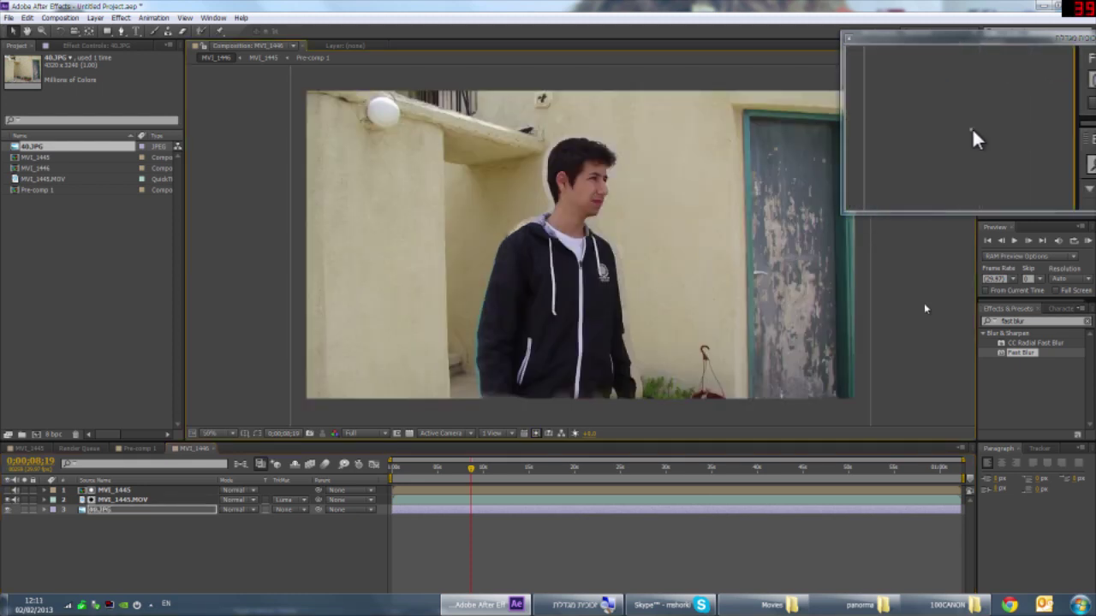
pyautogui.click(923, 303)
pyautogui.moveTo(470, 469); pyautogui.dragTo(506, 473)
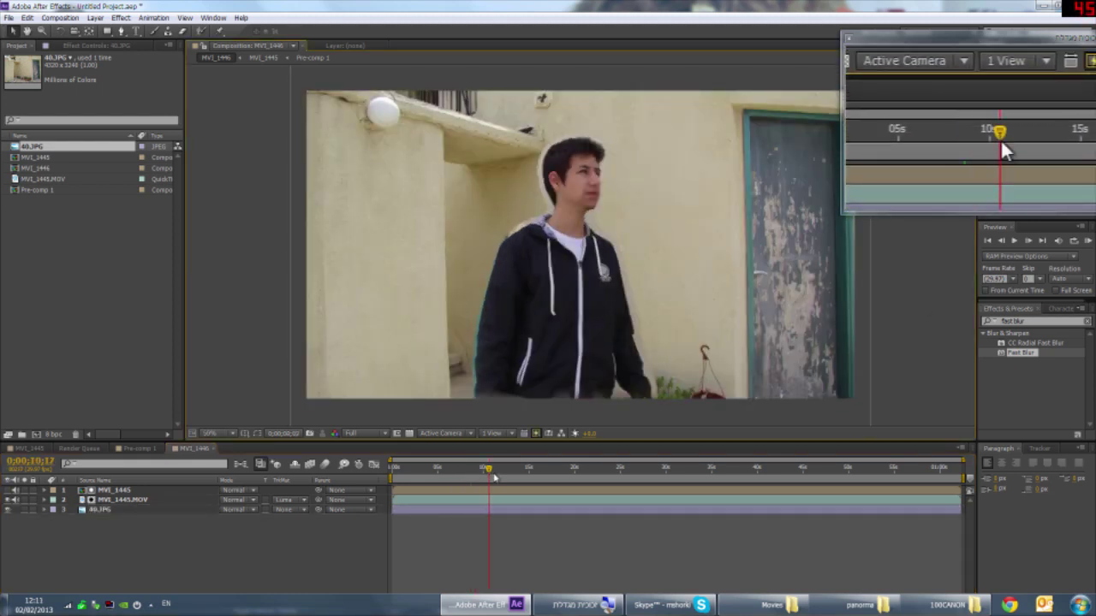
pyautogui.click(1014, 240)
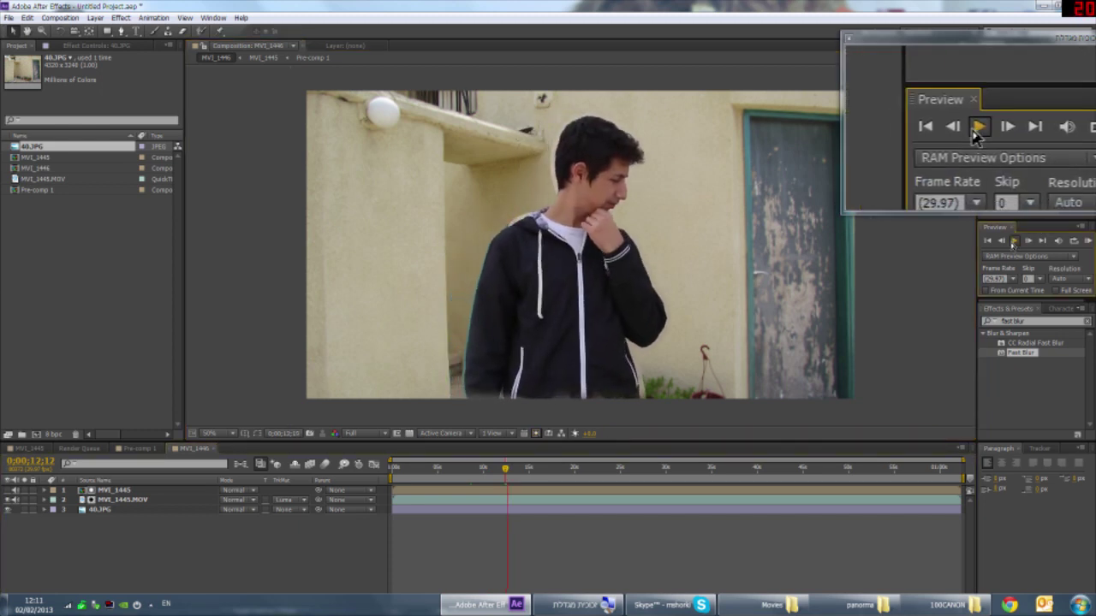
pyautogui.click(1013, 242)
pyautogui.click(509, 470)
pyautogui.moveTo(508, 470); pyautogui.dragTo(538, 469)
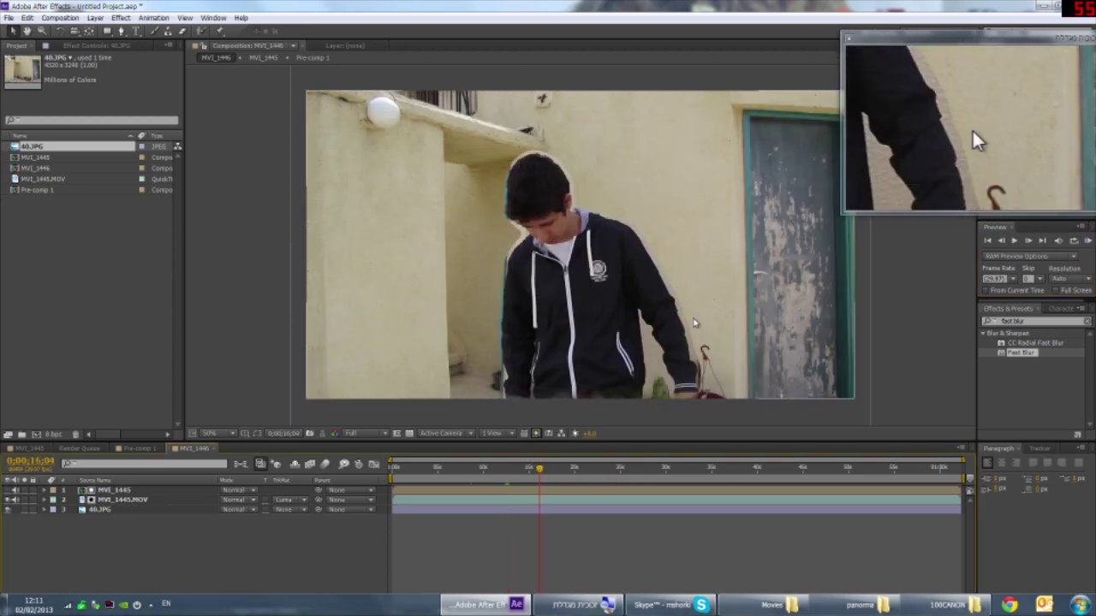
pyautogui.scroll(2, 777, 351)
pyautogui.scroll(2, 777, 351)
pyautogui.scroll(1, 508, 230)
pyautogui.scroll(1, 496, 317)
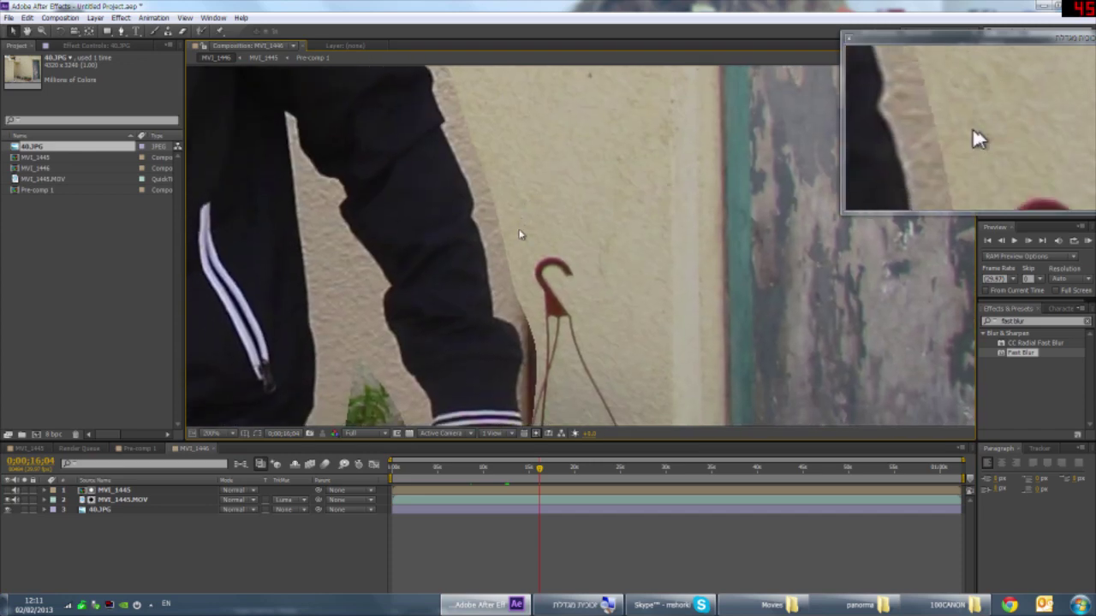
pyautogui.scroll(1, 501, 325)
pyautogui.moveTo(501, 325); pyautogui.dragTo(578, 251)
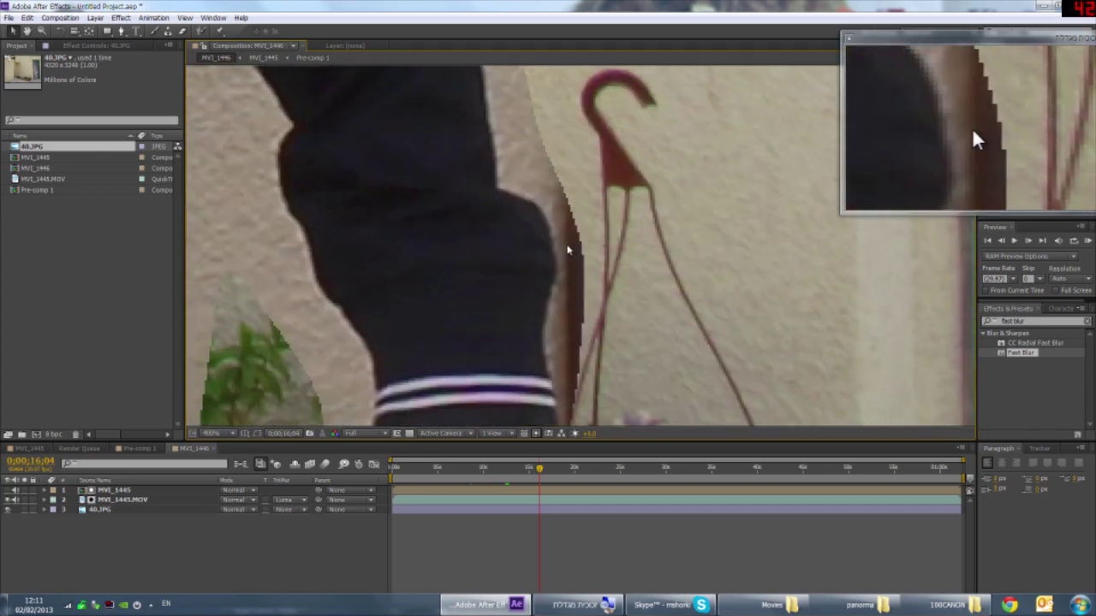
pyautogui.scroll(-3, 591, 249)
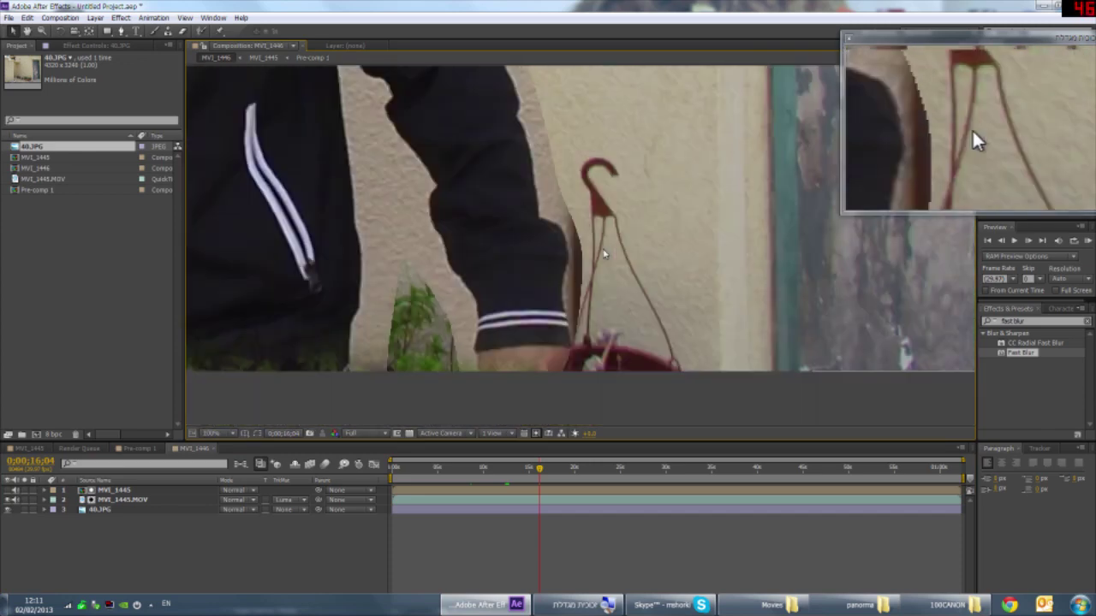
pyautogui.scroll(-2, 564, 255)
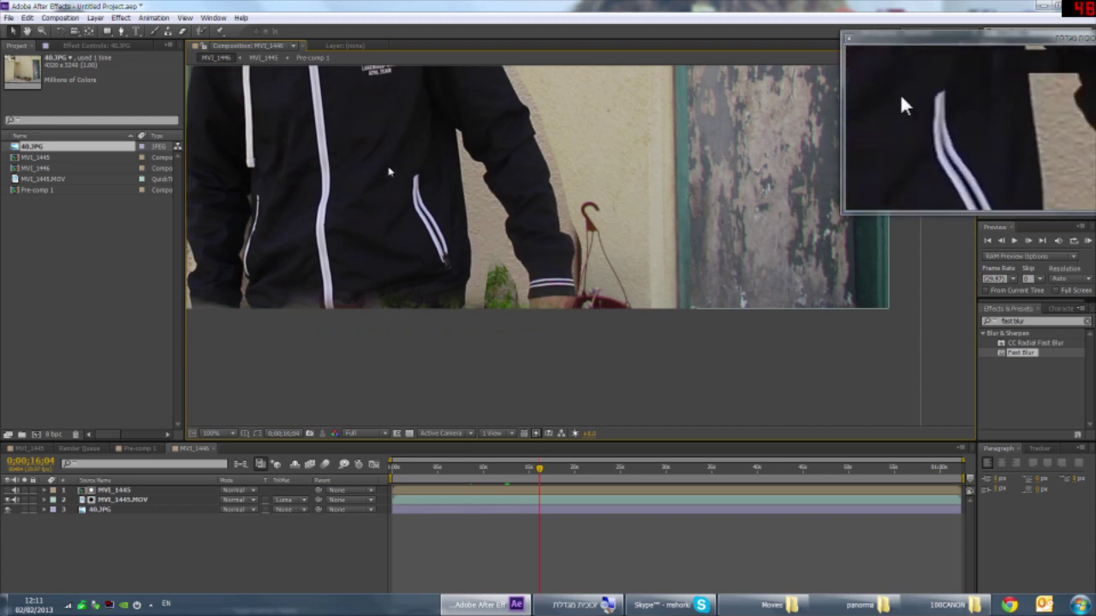
pyautogui.moveTo(391, 171); pyautogui.dragTo(521, 309)
pyautogui.scroll(-2, 520, 309)
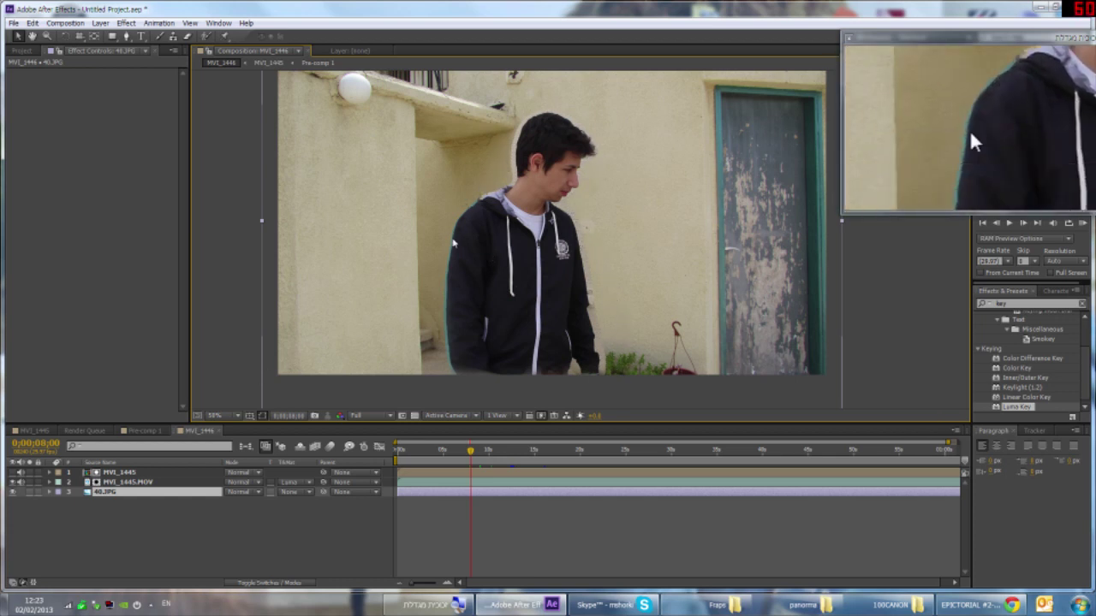
pyautogui.click(125, 481)
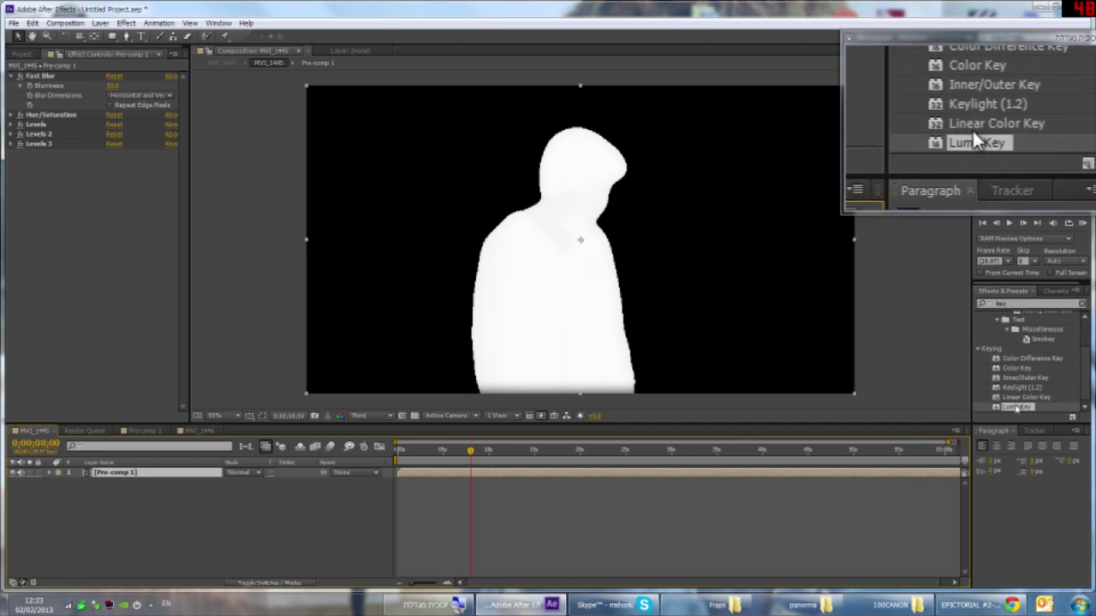
# Apply Luma Key to the matte, raising Threshold toward 240 and Tolerance to 204
pyautogui.moveTo(1014, 409); pyautogui.dragTo(648, 291)
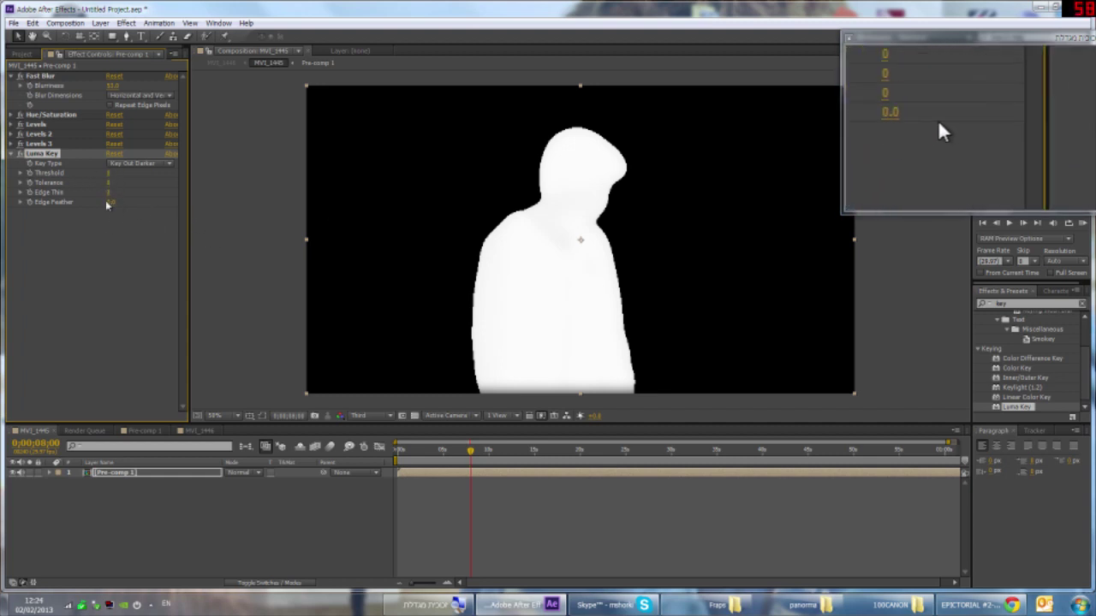
pyautogui.moveTo(110, 198); pyautogui.dragTo(105, 198)
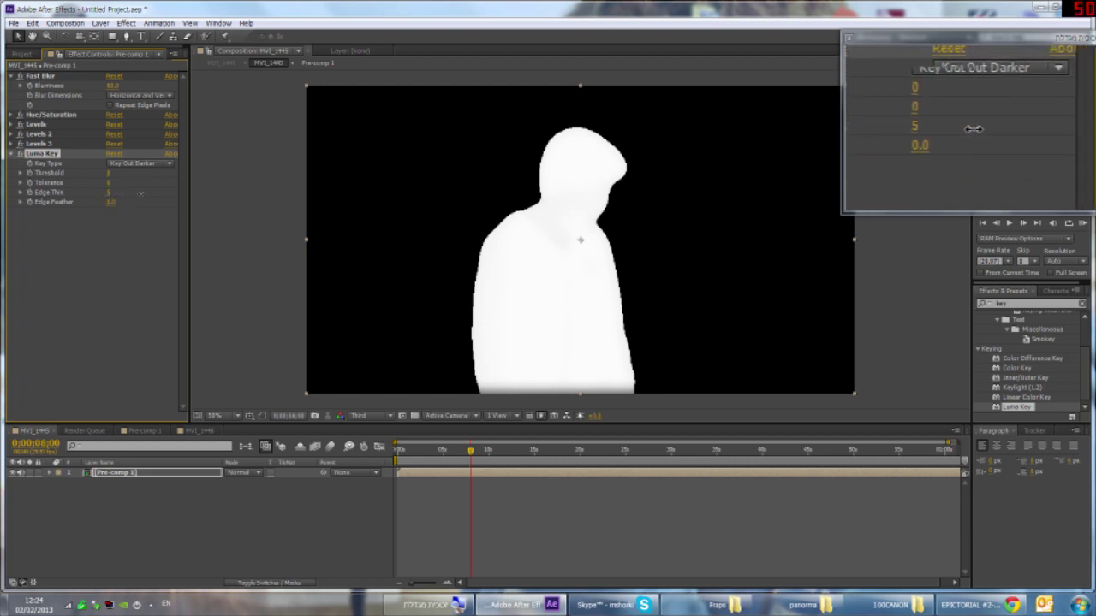
pyautogui.moveTo(110, 173); pyautogui.dragTo(118, 206)
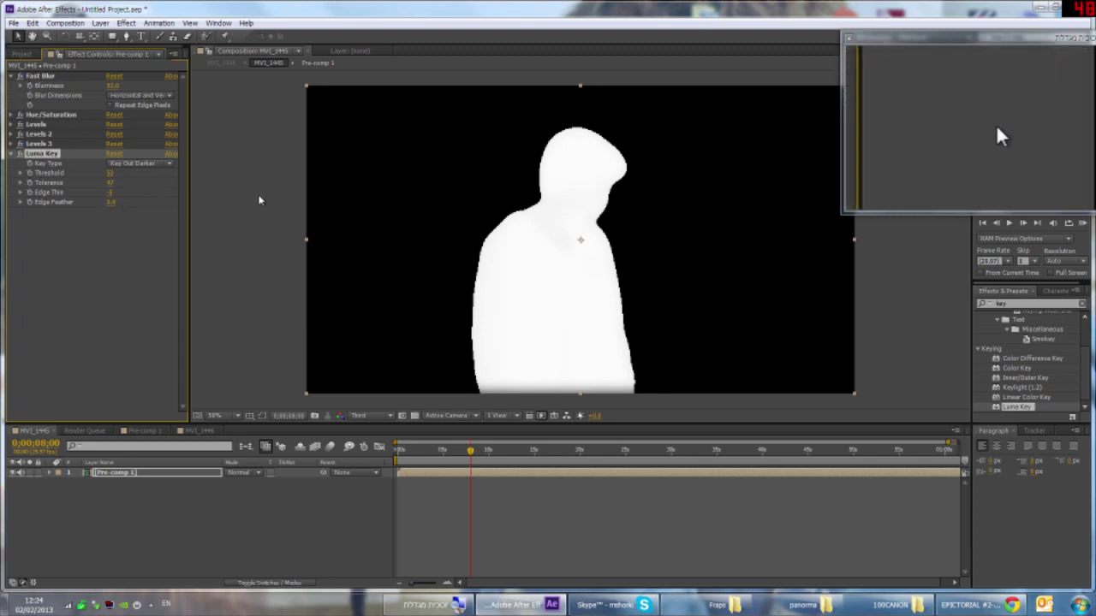
pyautogui.moveTo(97, 172)
pyautogui.mouseDown()
pyautogui.moveTo(73, 174)
pyautogui.moveTo(122, 174)
pyautogui.mouseUp()
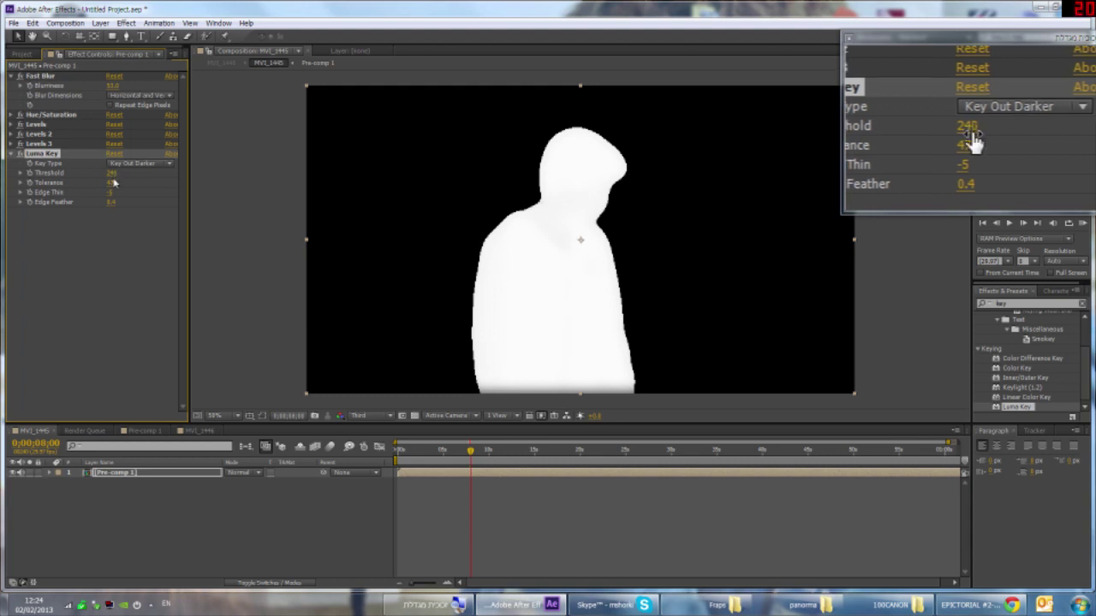
pyautogui.moveTo(112, 184); pyautogui.dragTo(178, 186)
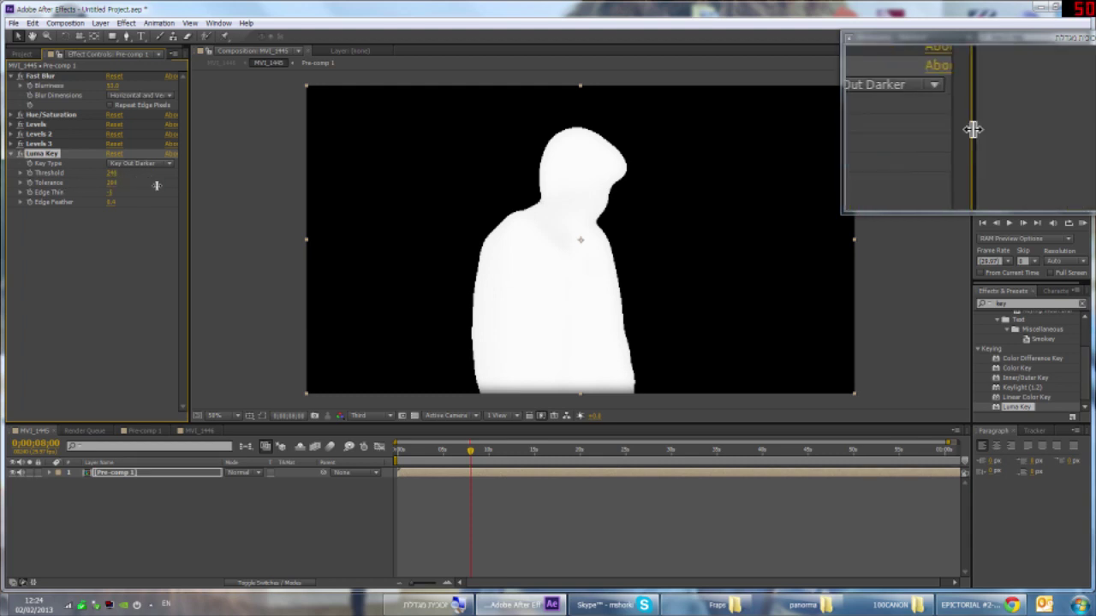
# Fine-tune the key's Edge Thin back to 0 while comparing the matte against Pre-comp 1 and MVI_1446
pyautogui.moveTo(113, 195)
pyautogui.mouseDown()
pyautogui.moveTo(125, 192)
pyautogui.moveTo(109, 197)
pyautogui.mouseUp()
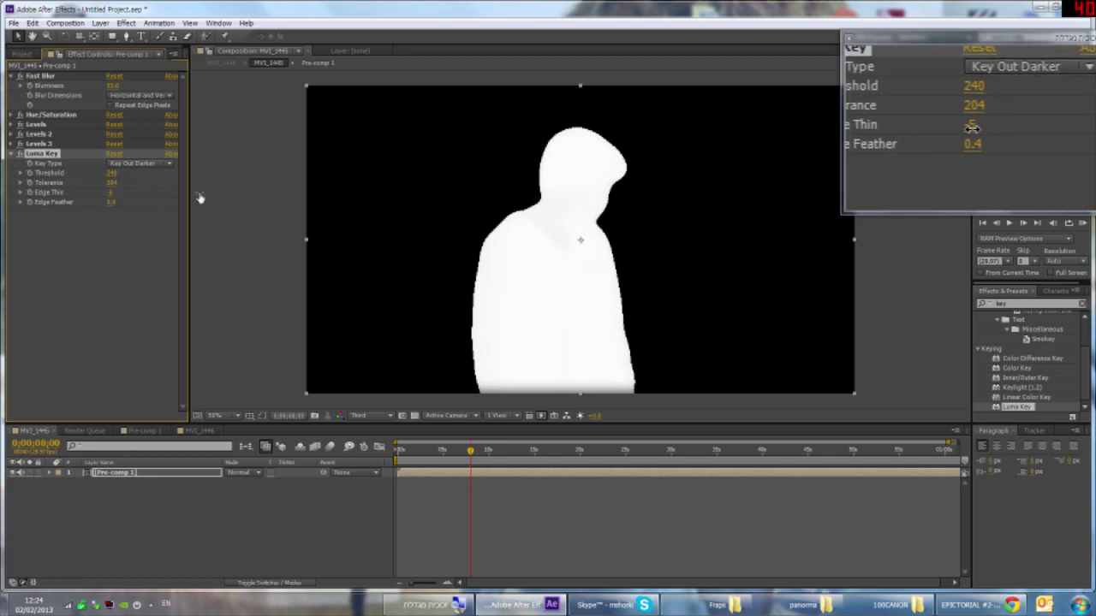
pyautogui.moveTo(110, 195); pyautogui.dragTo(113, 191)
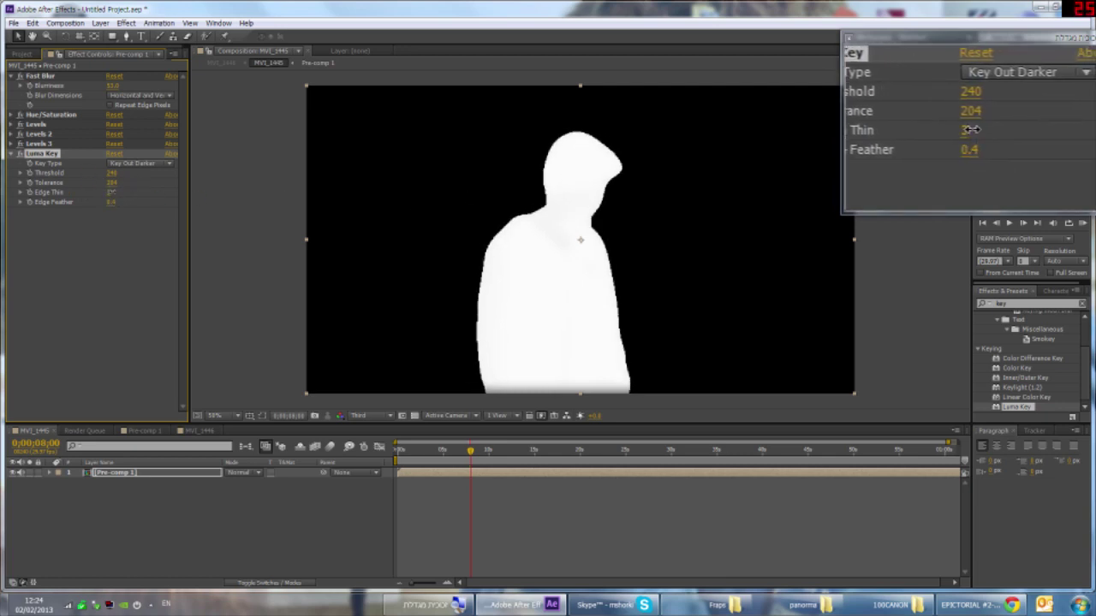
pyautogui.click(150, 433)
pyautogui.click(190, 431)
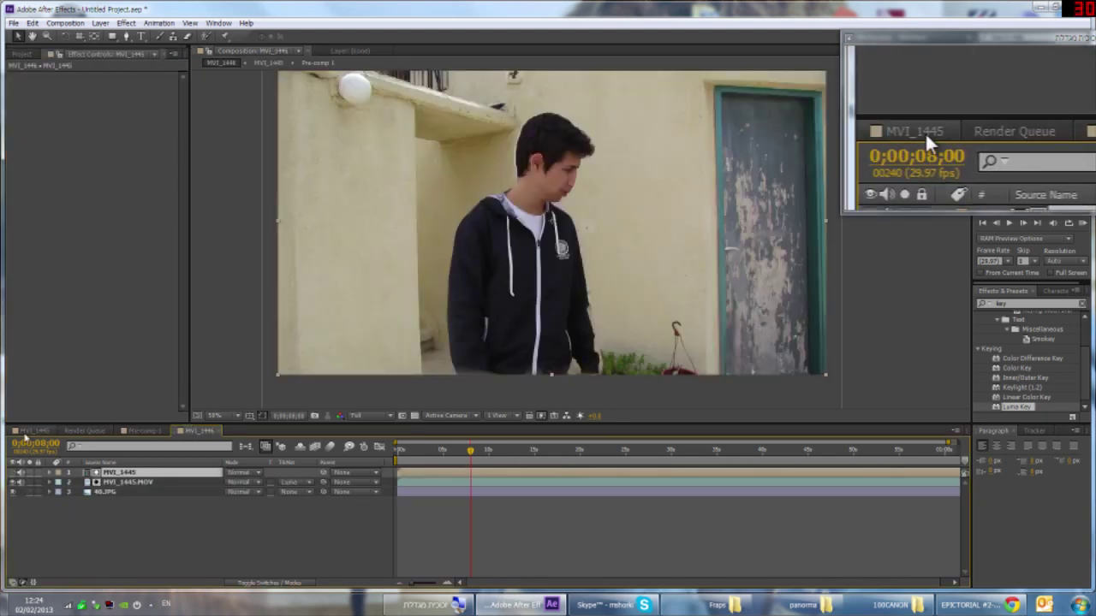
pyautogui.click(34, 430)
pyautogui.moveTo(108, 196); pyautogui.dragTo(108, 193)
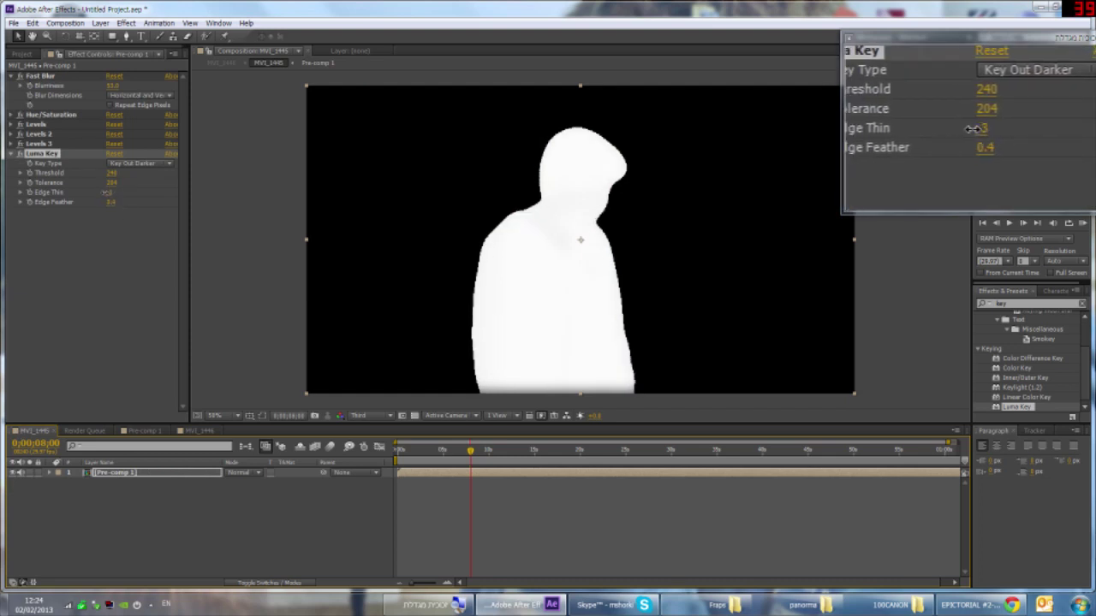
pyautogui.moveTo(111, 195); pyautogui.dragTo(273, 207)
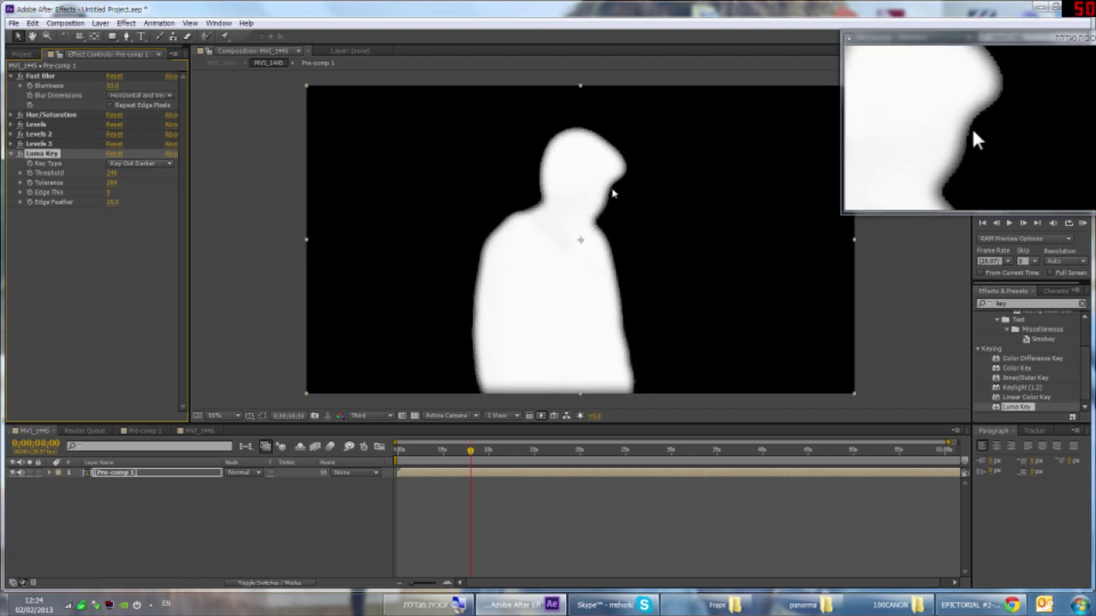
pyautogui.click(191, 433)
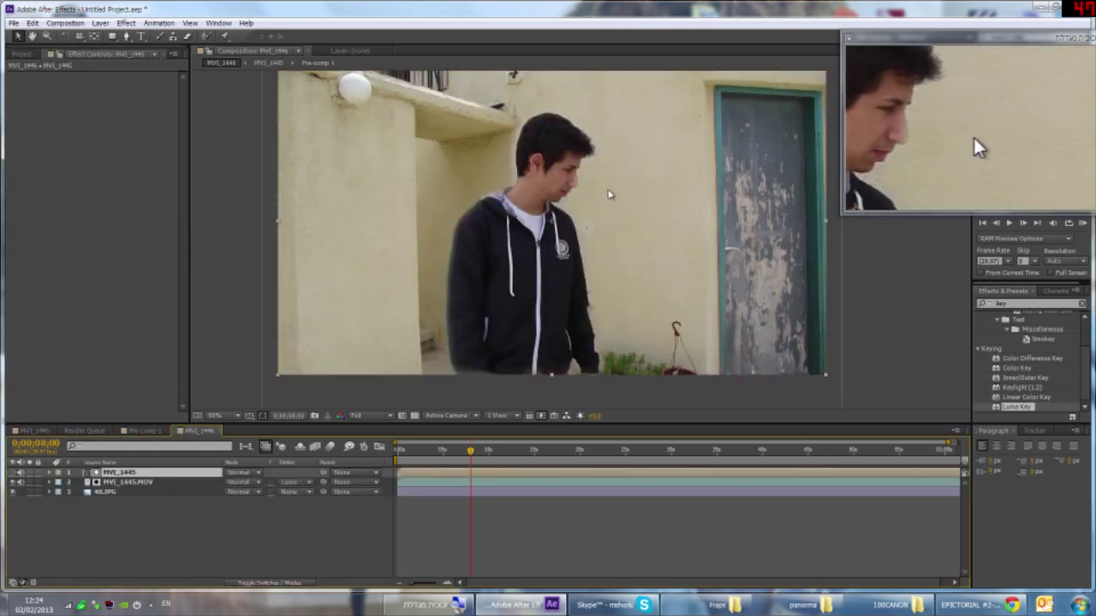
# Move the MVI_1446 playhead just past 8 seconds to review the final composite
pyautogui.moveTo(470, 451); pyautogui.dragTo(479, 453)
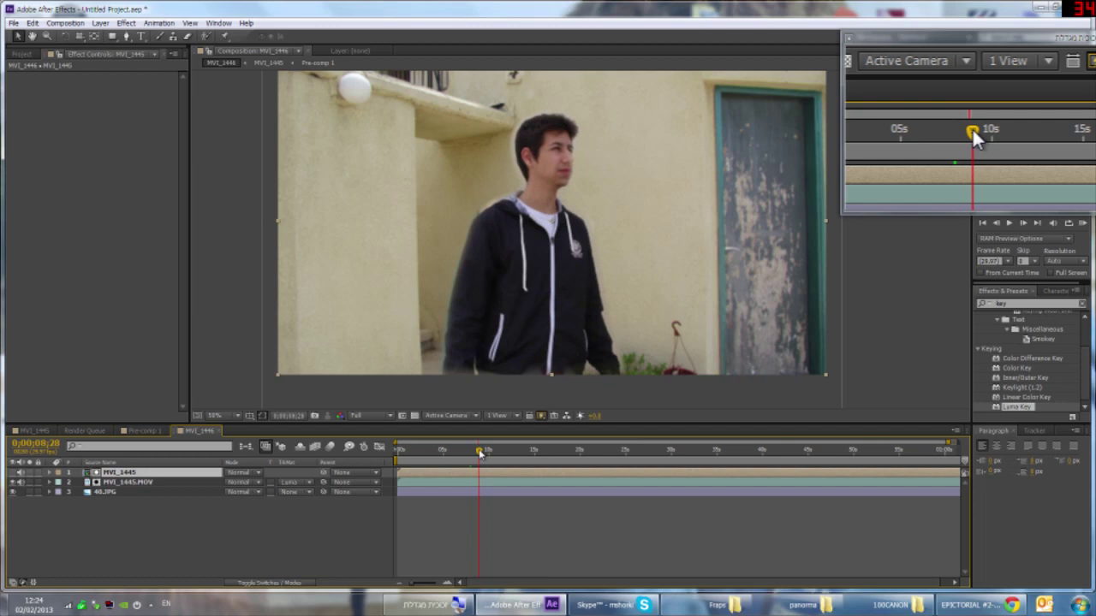